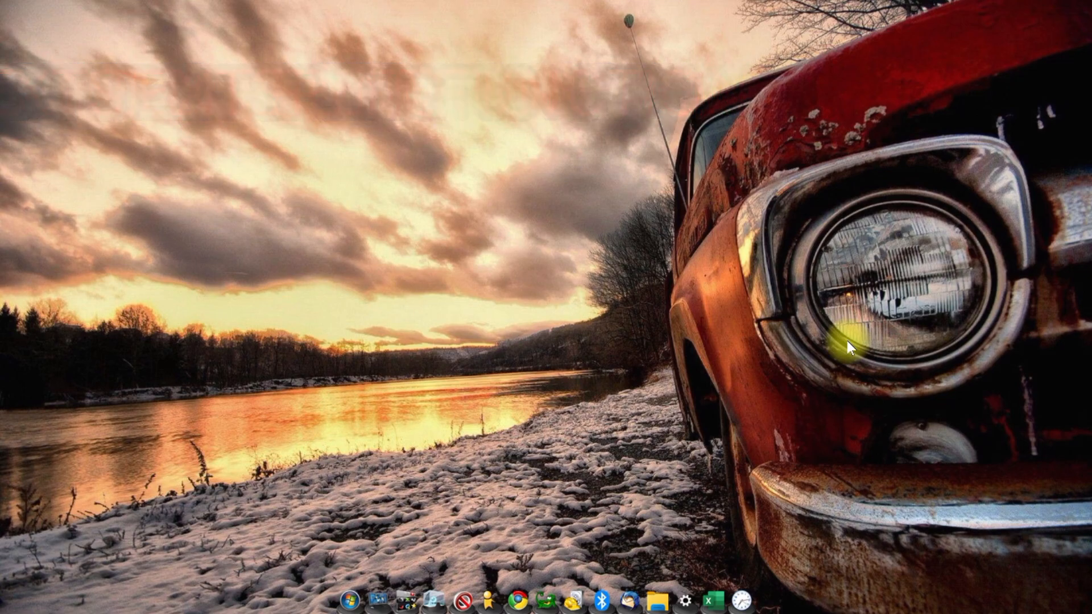
- Switch to the Excel workbook with the employee name table and dismiss the tip about importing data from dynamic arrays
key(alt+Tab)
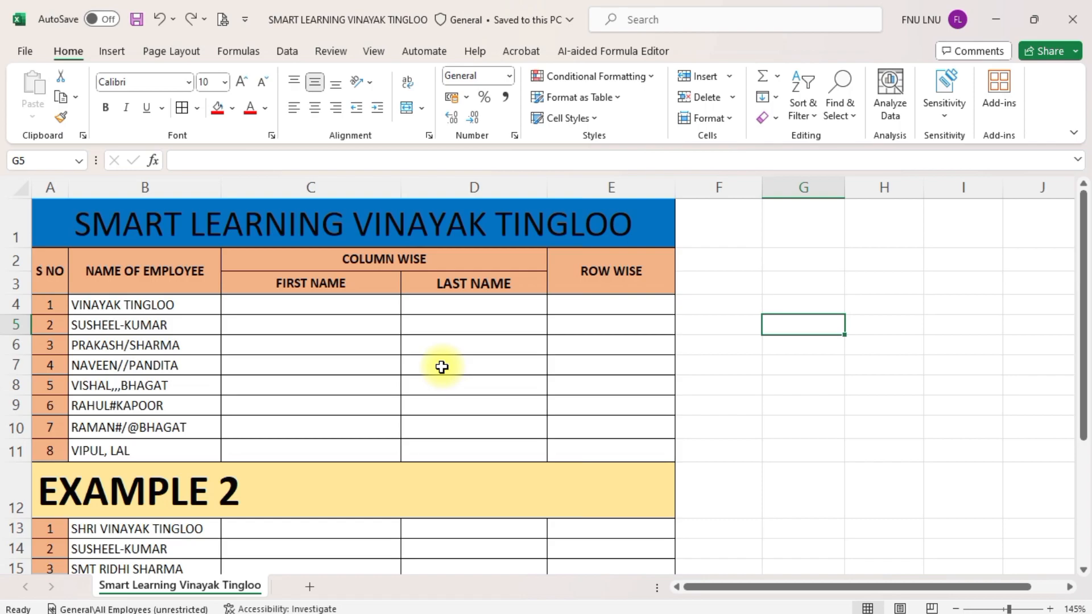
drag(1084, 277, 1084, 199)
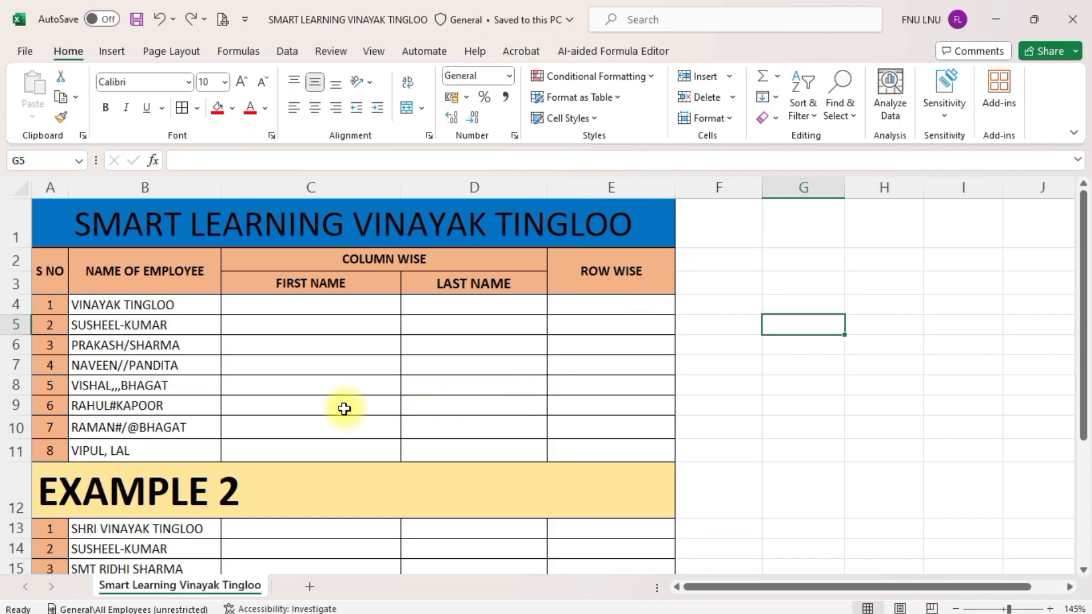
click(287, 307)
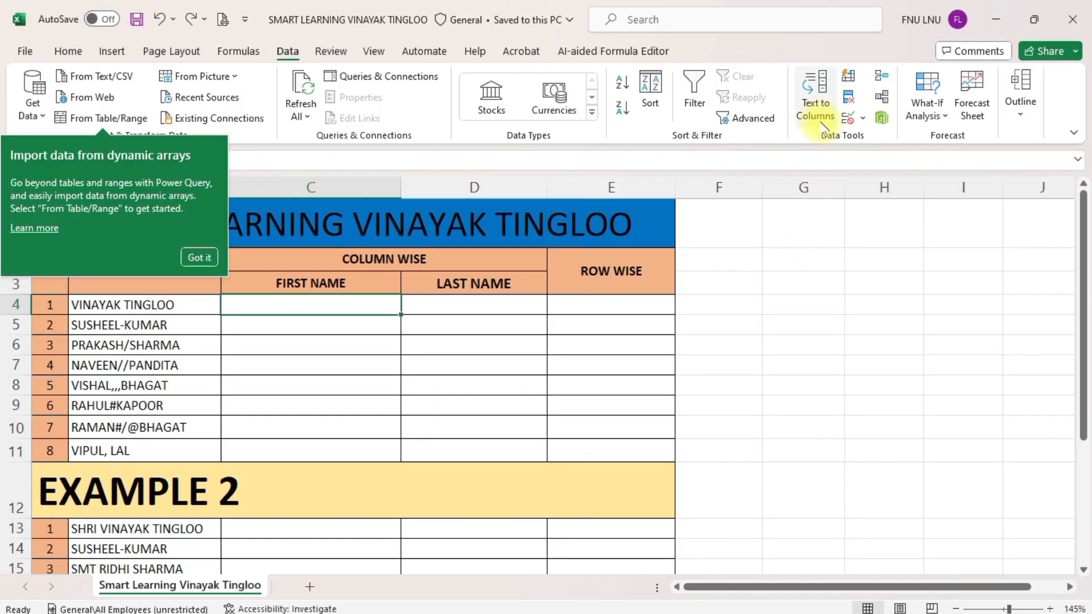
click(199, 257)
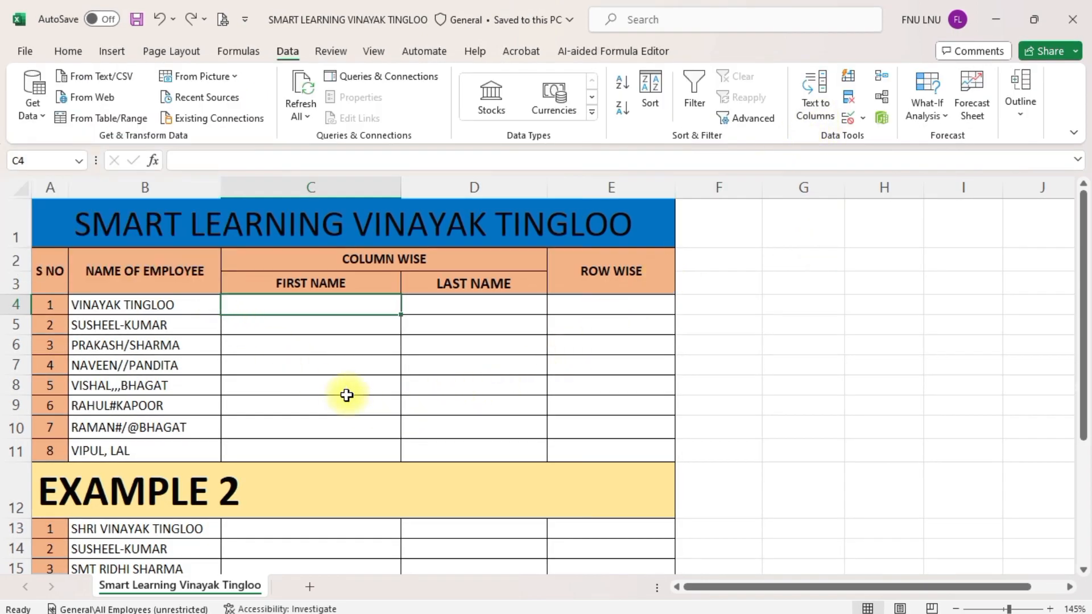
click(349, 394)
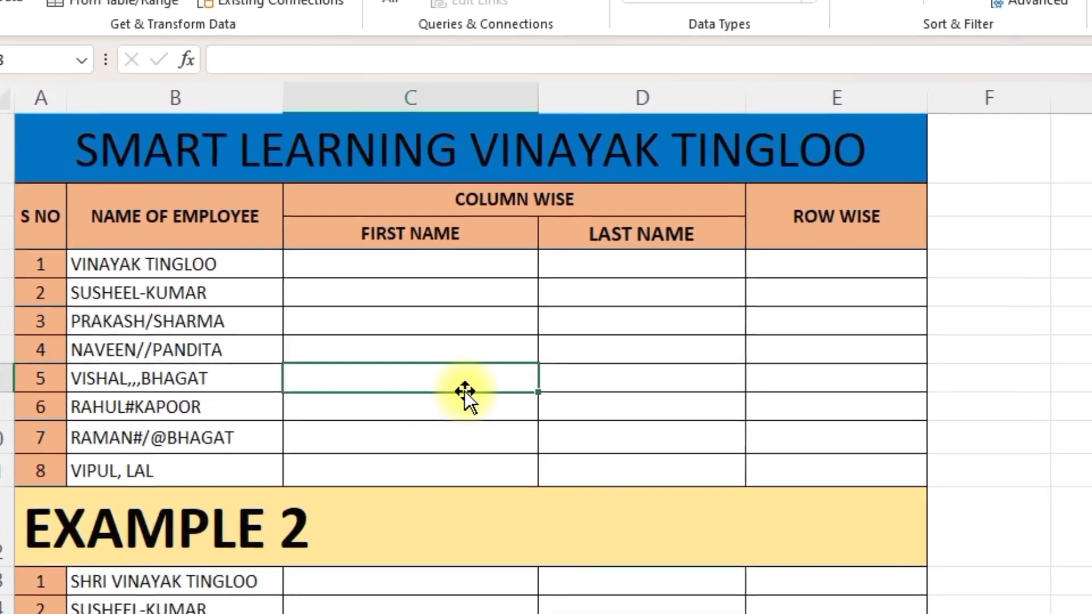
- Enter =TEXTSPLIT(B4," ") in C4 to split the first employee's name at the space into first and last name
click(449, 263)
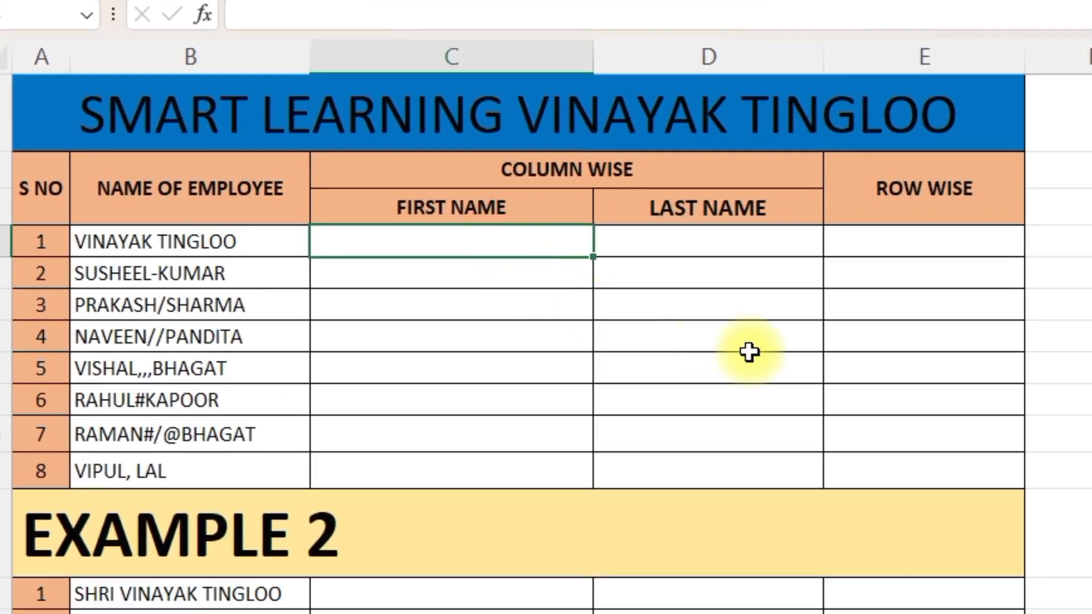
text(=)
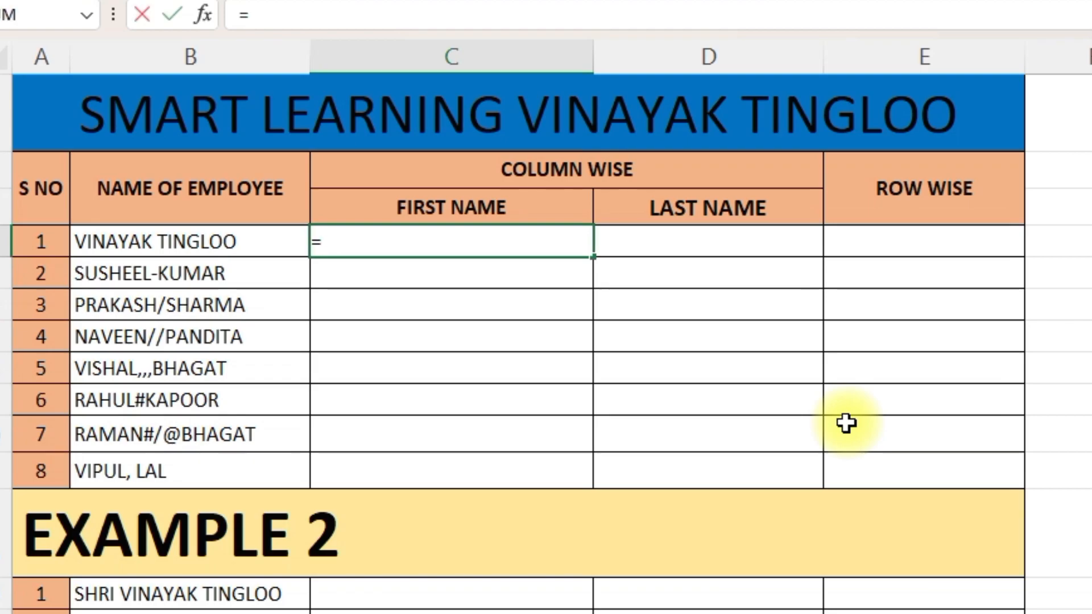
text(TEXTS)
key(Tab)
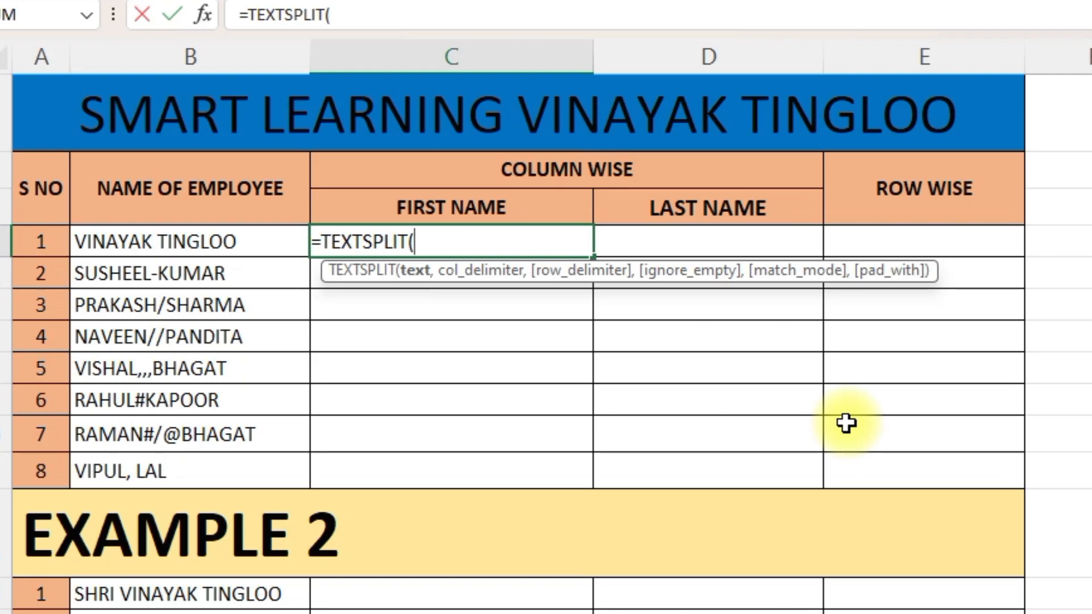
click(227, 249)
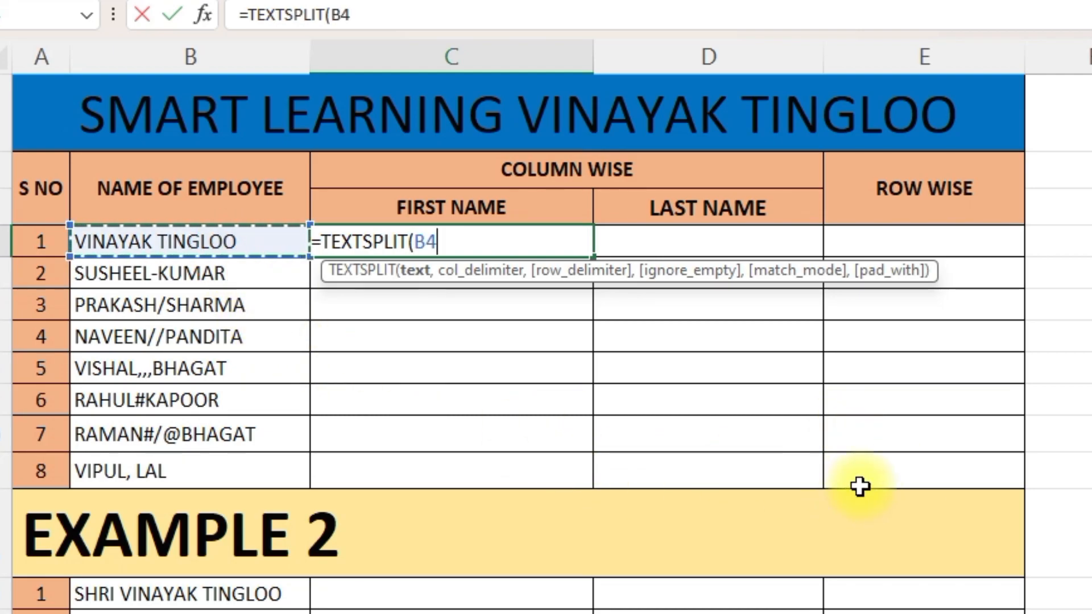
text(,)
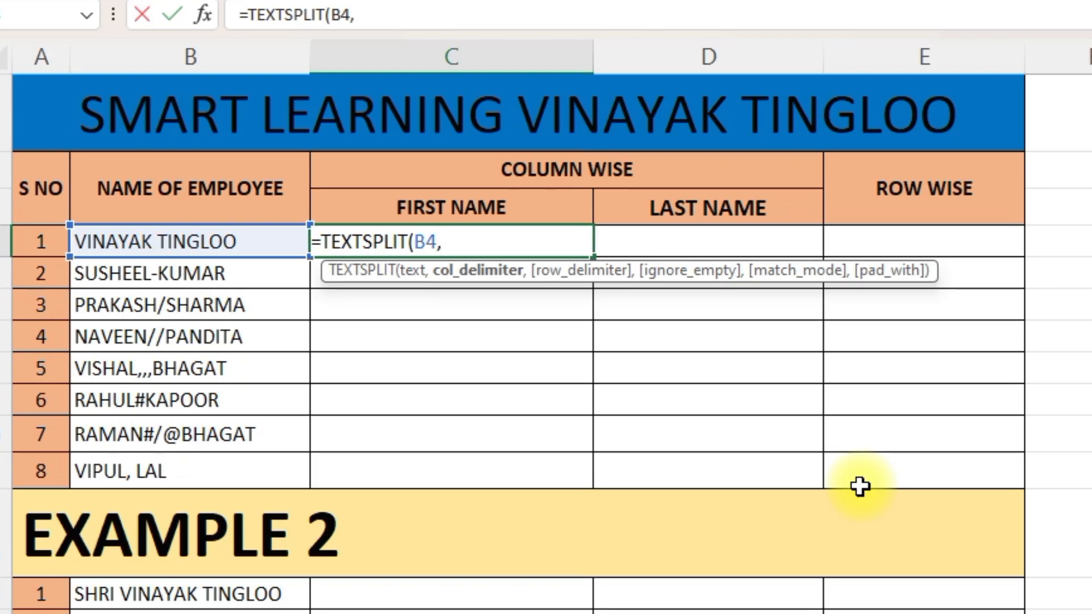
text(" "))
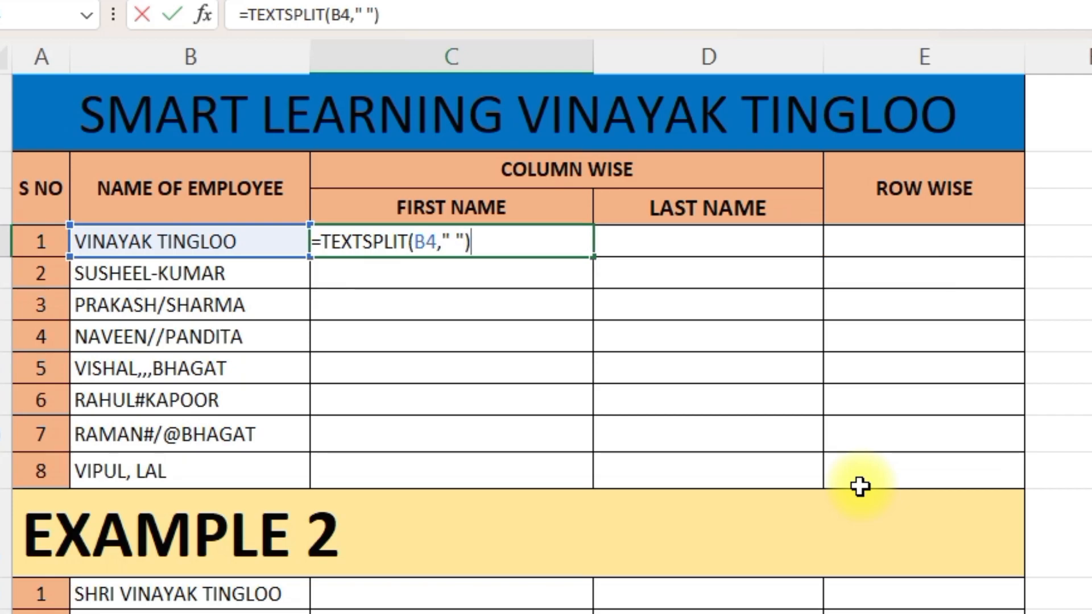
key(Return)
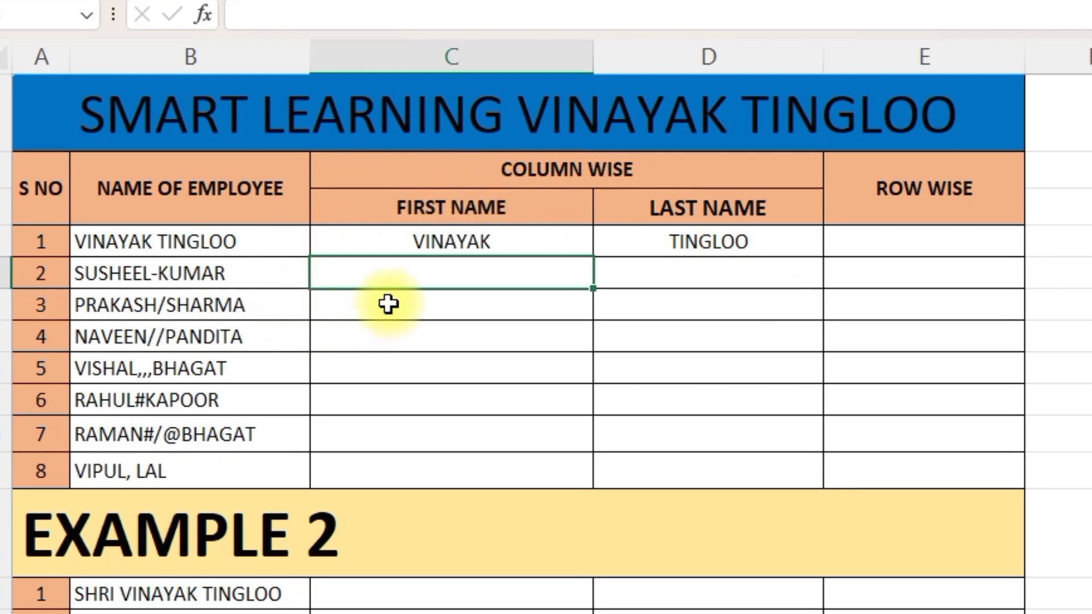
- Enter =TEXTSPLIT(B5,"-") in C5 to split the second employee's name at the hyphen
double_click(407, 269)
text(=)
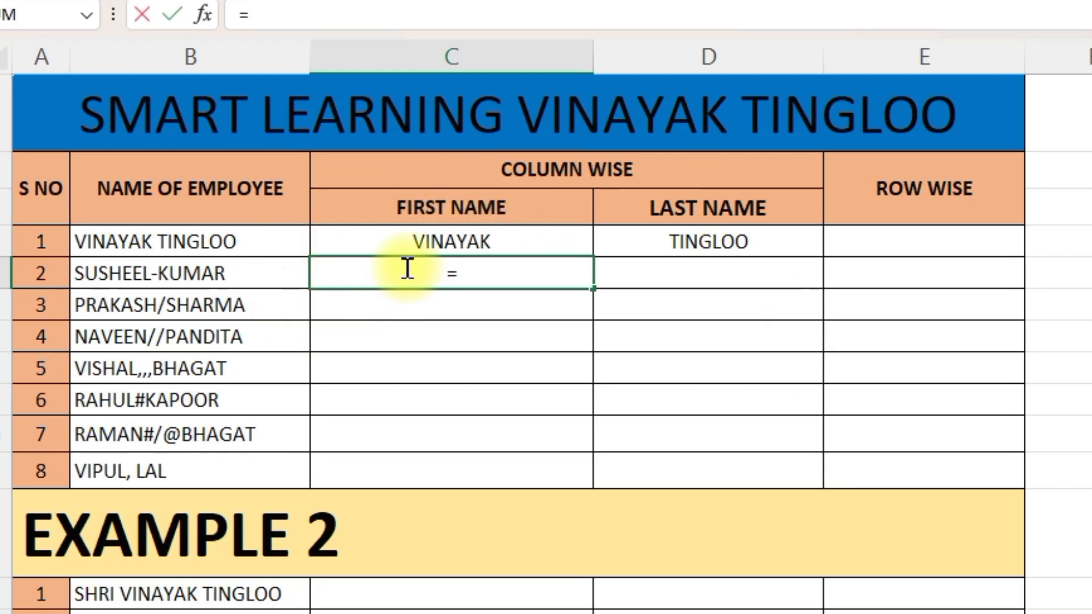
text(TE)
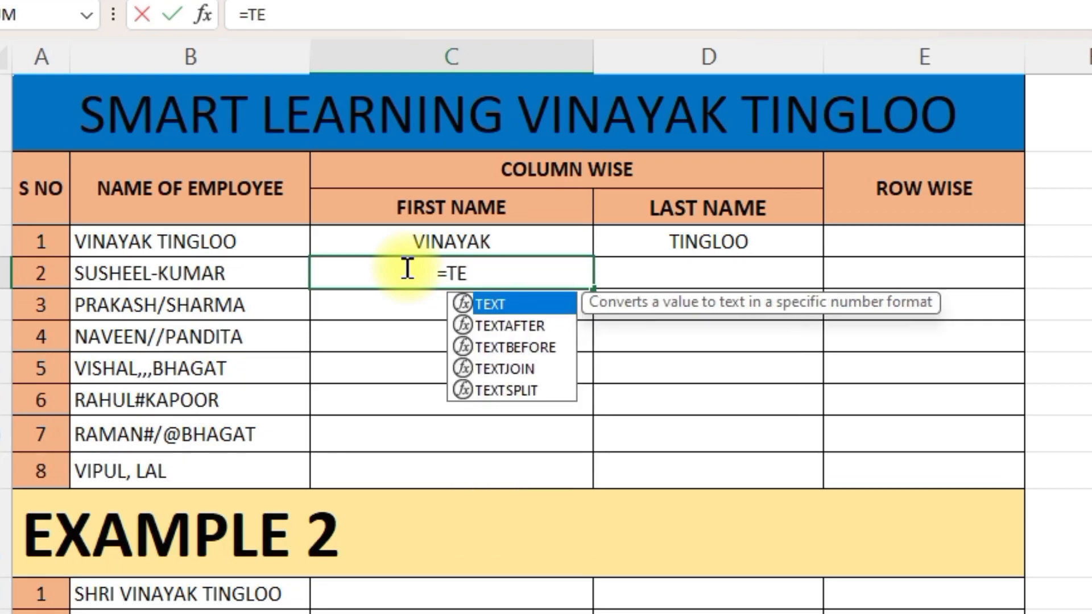
text(XTS)
key(Tab)
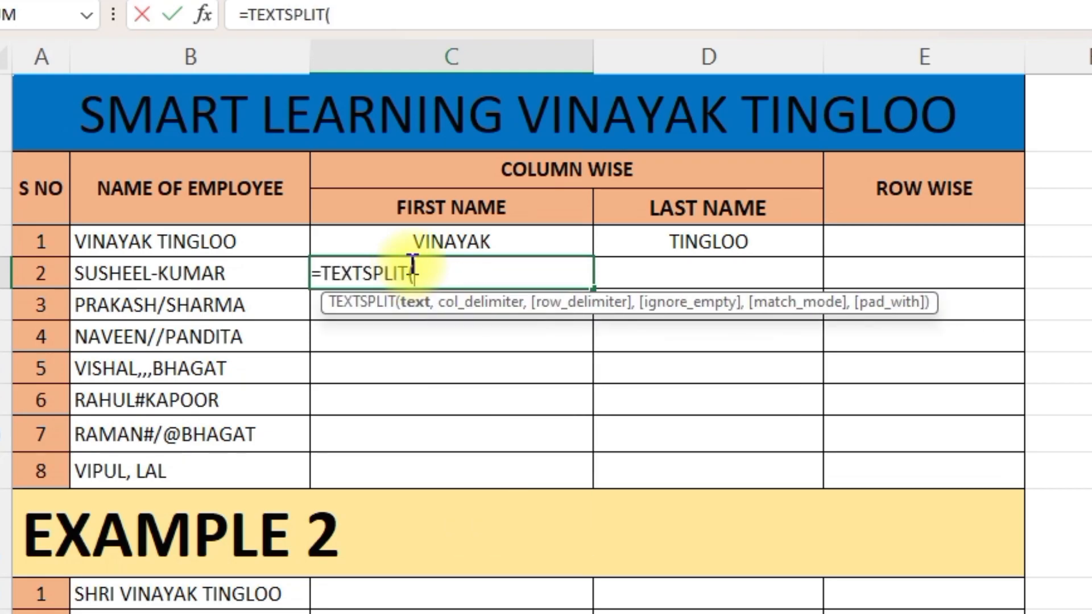
click(230, 276)
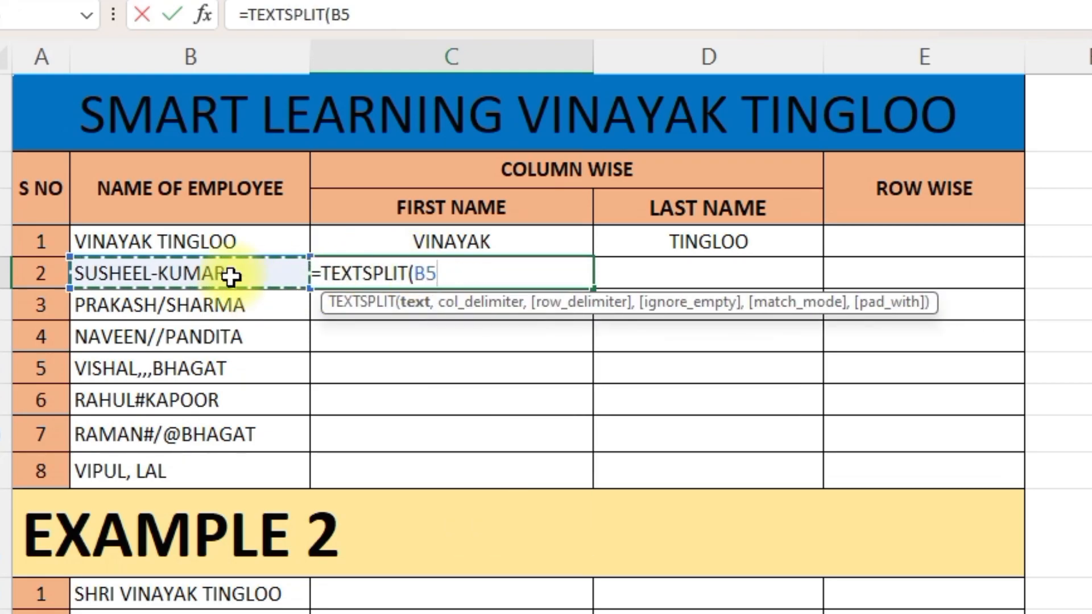
text(,)
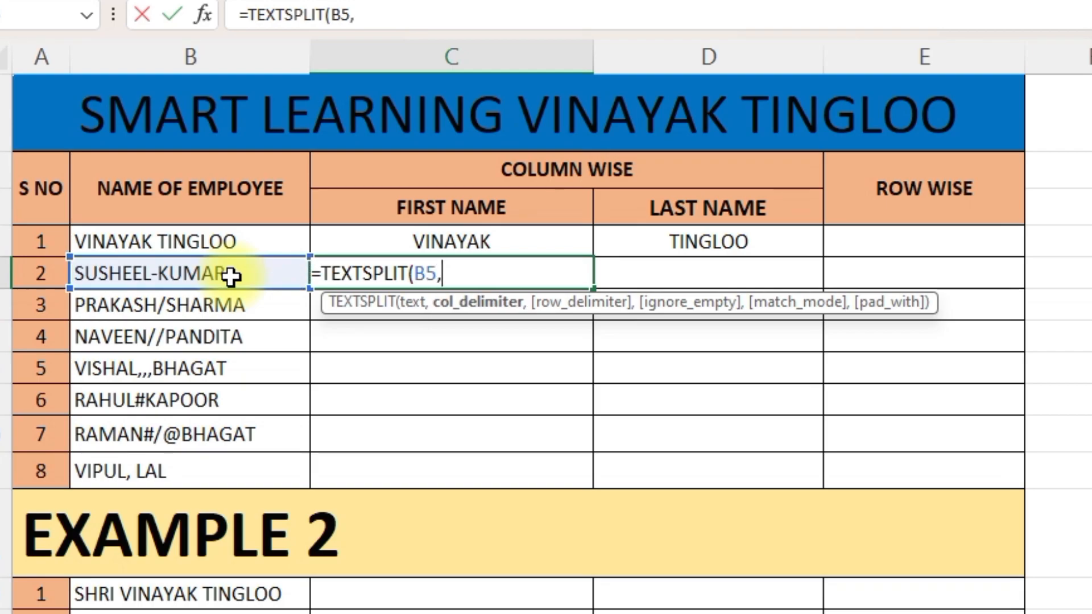
text("-"))
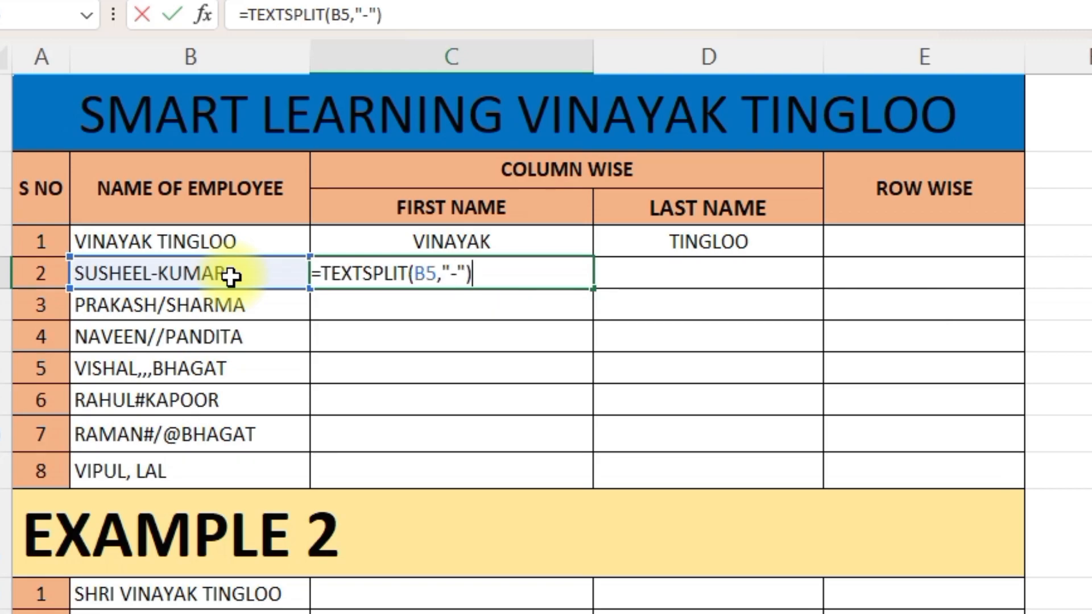
key(Return)
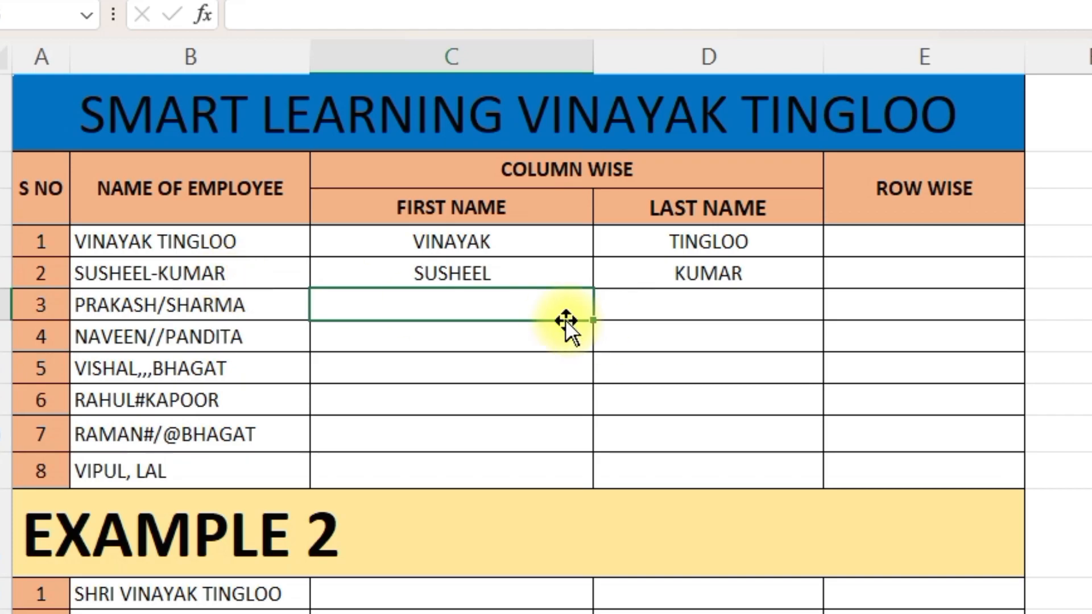
- Replace the hyphen delimiter in the C5 formula with a space, giving =TEXTSPLIT(B5," ")
double_click(529, 276)
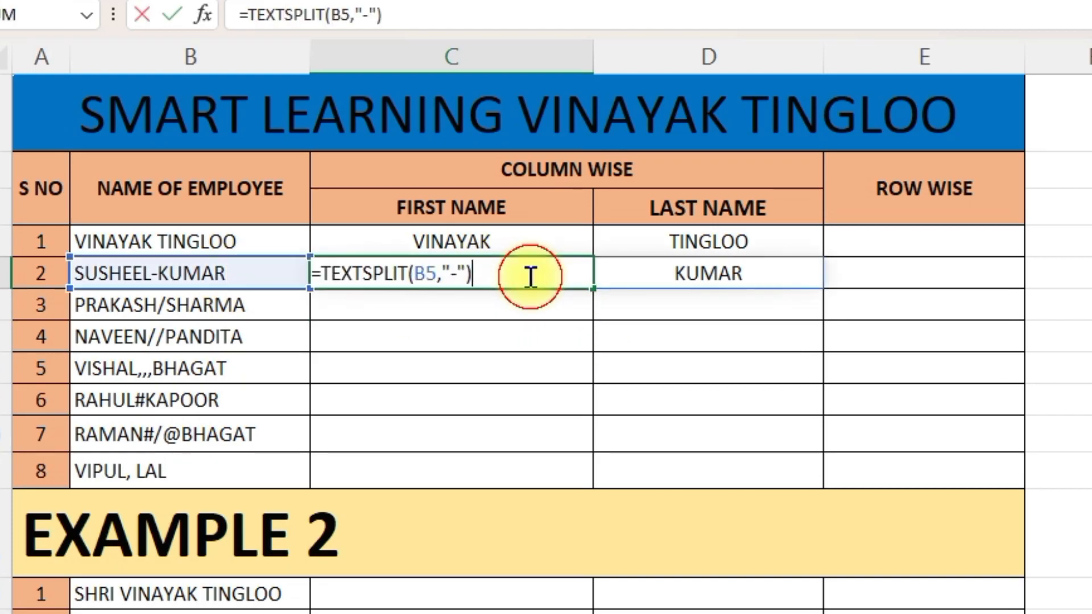
key(Left)
key(BackSpace)
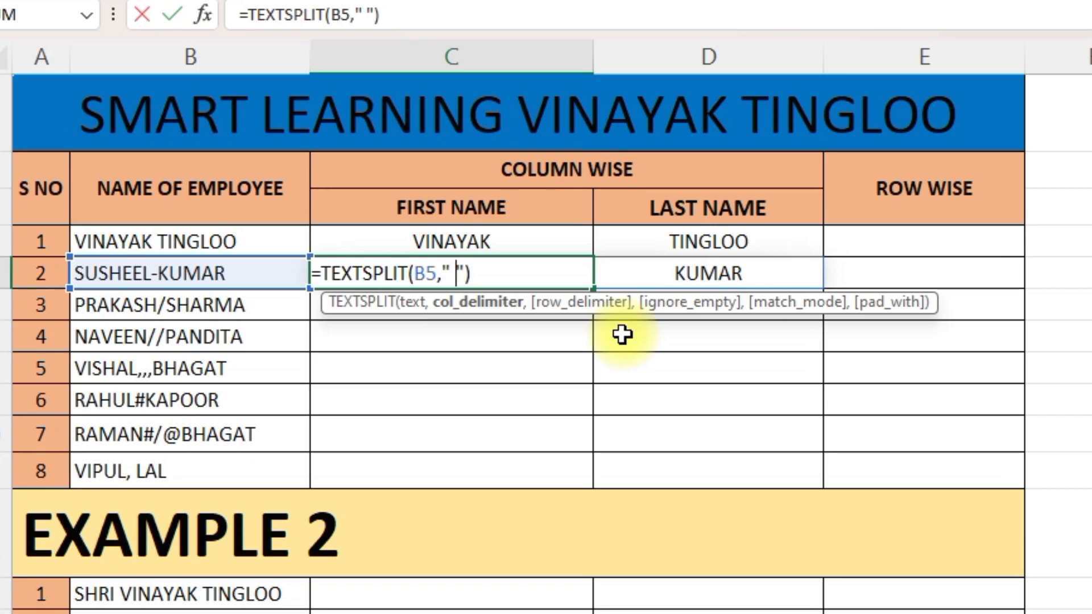
key(Return)
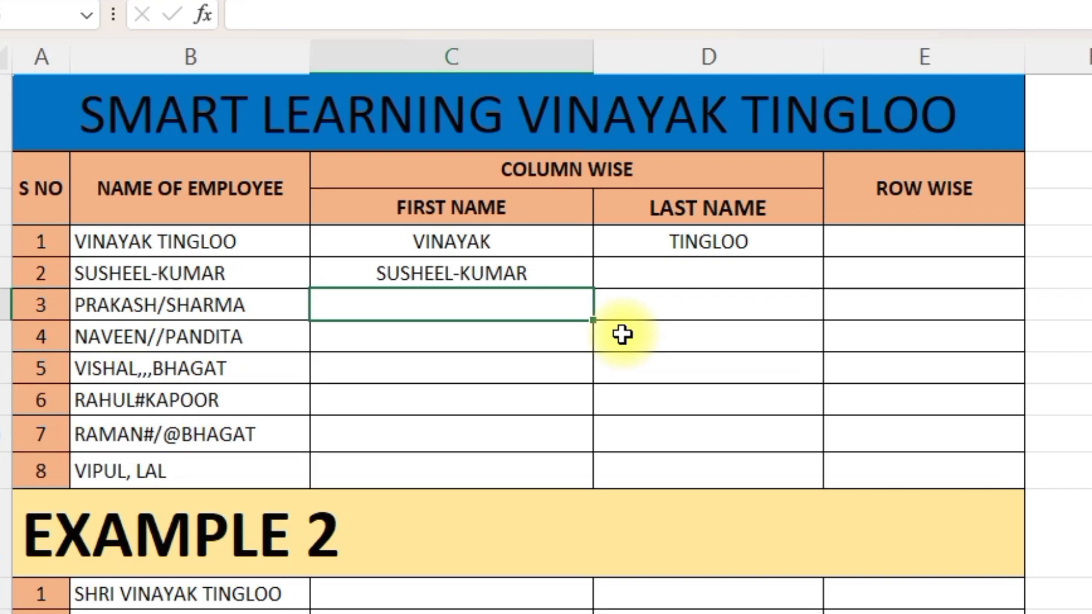
- Restore the hyphen as the column delimiter in the C5 formula so it reads =TEXTSPLIT(B5,"-")
double_click(523, 274)
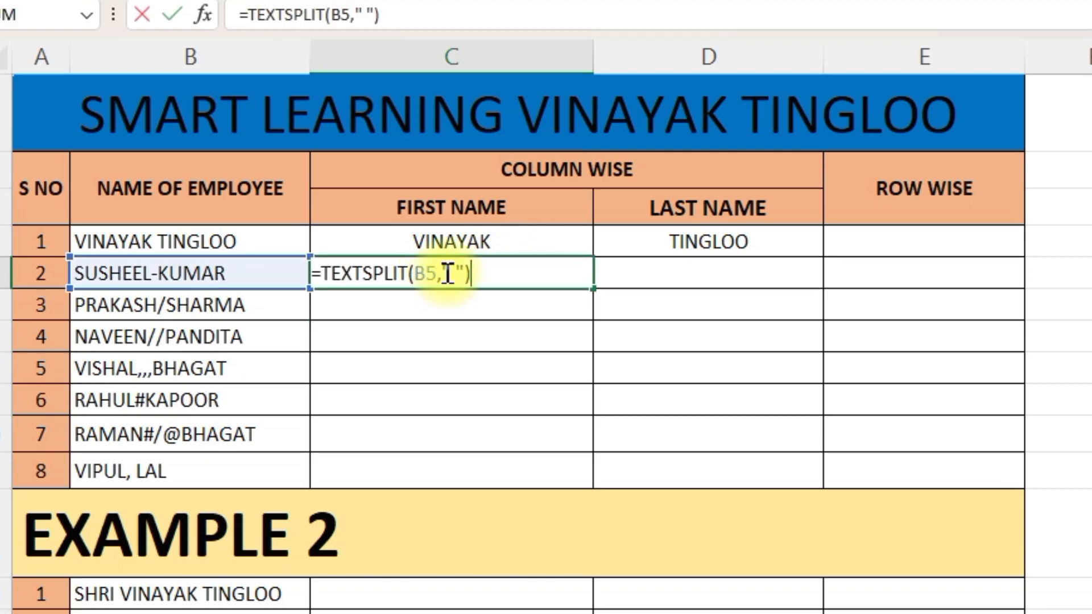
click(456, 273)
key(BackSpace)
text(-)
key(Return)
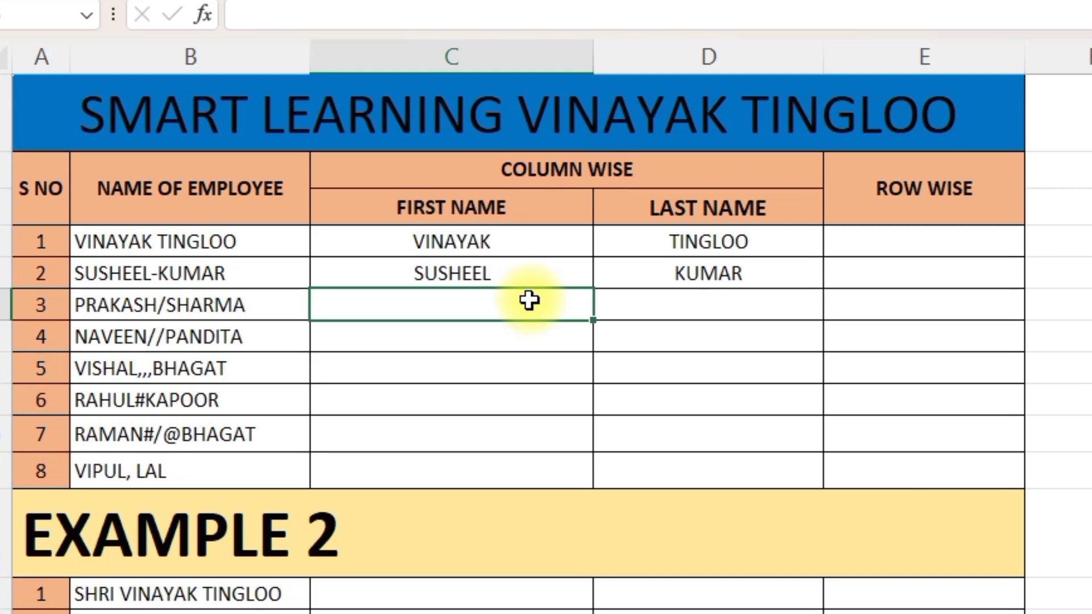
- Enter =TEXTSPLIT(B6,"/") in C6 to split the third employee's name at the slash
text(=TEXT)
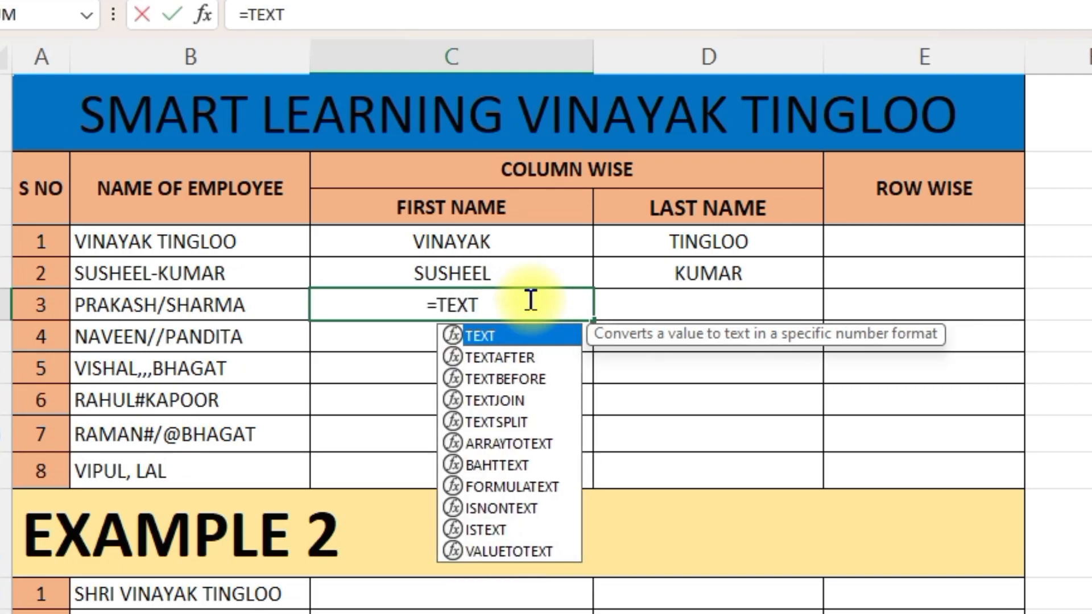
text(SPLIT()
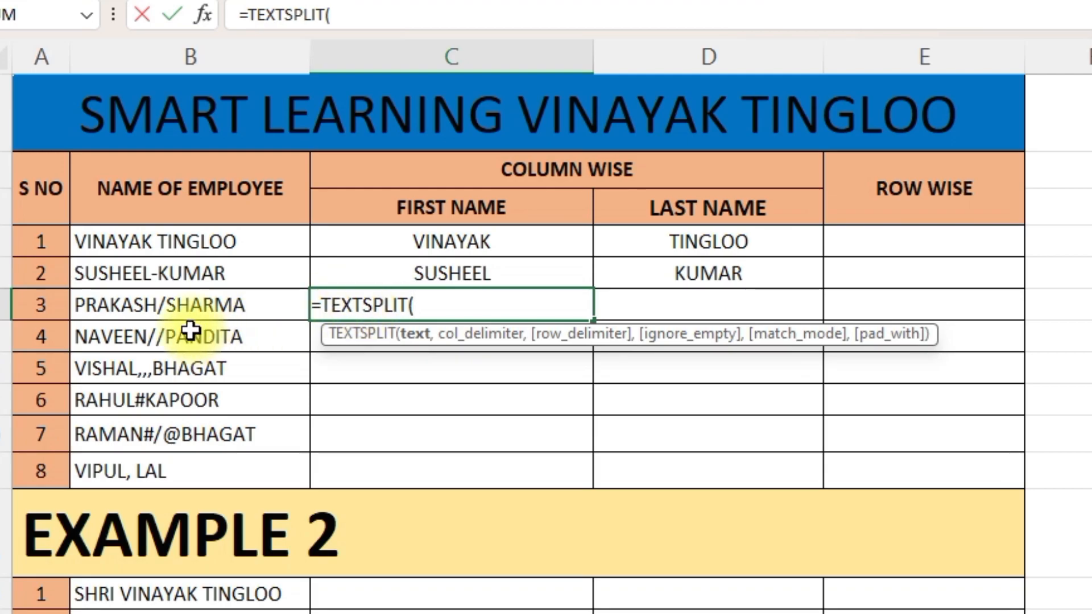
click(260, 307)
text(,"/"))
key(Return)
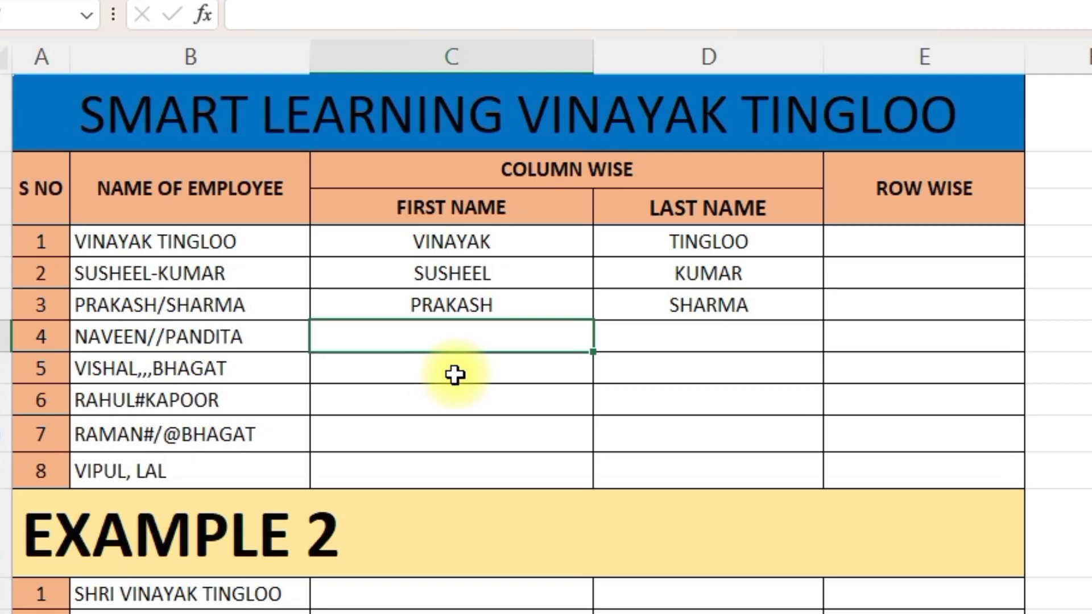
- Clear the split first and last names from C4:D8
drag(495, 264, 707, 358)
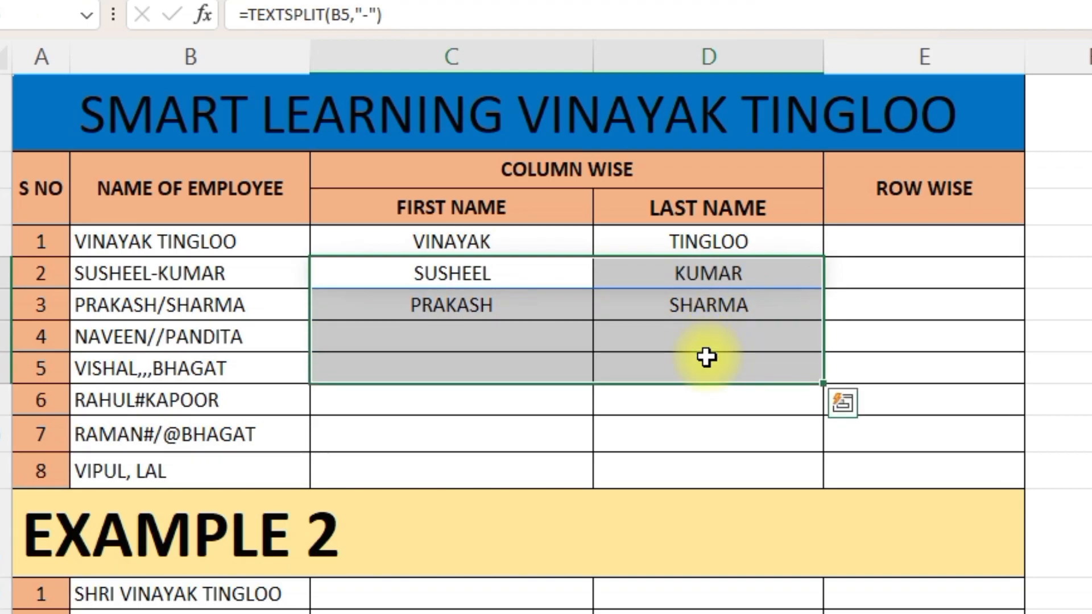
key(Delete)
drag(468, 241, 722, 232)
key(Delete)
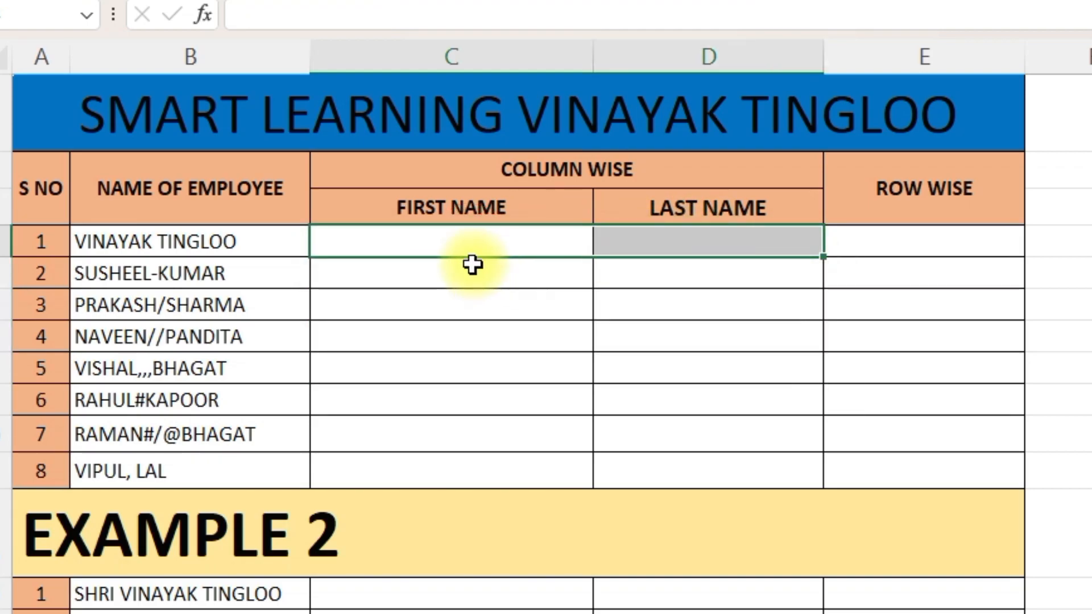
- Begin a TEXTSPLIT formula in C4 on B4 with a column delimiter array of space, hyphen and slash: =TEXTSPLIT(B4,{" ","-","/"
click(503, 242)
text(=)
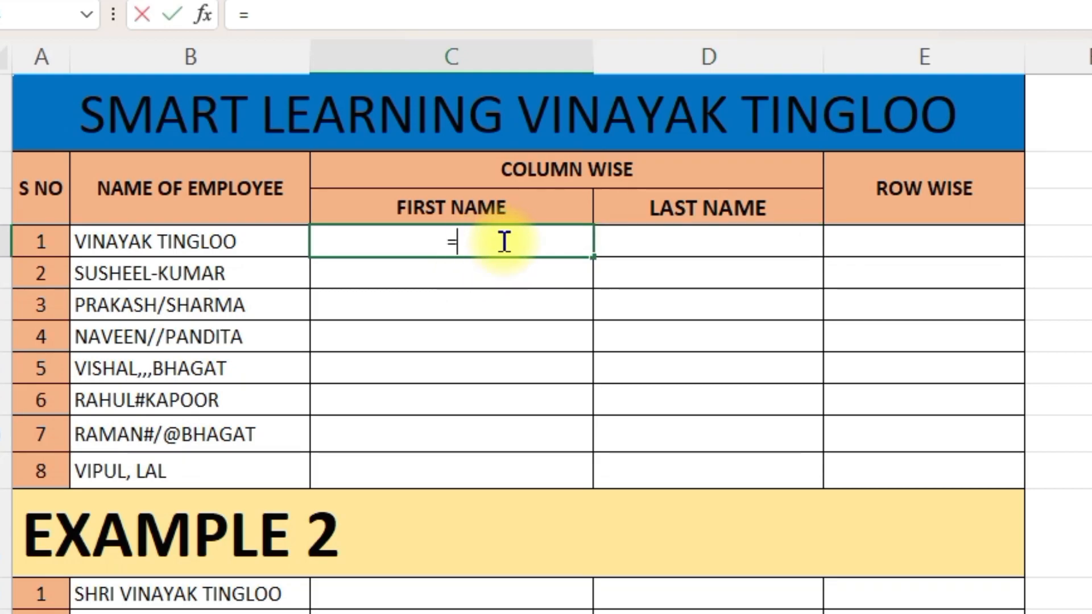
text(TEXTSP)
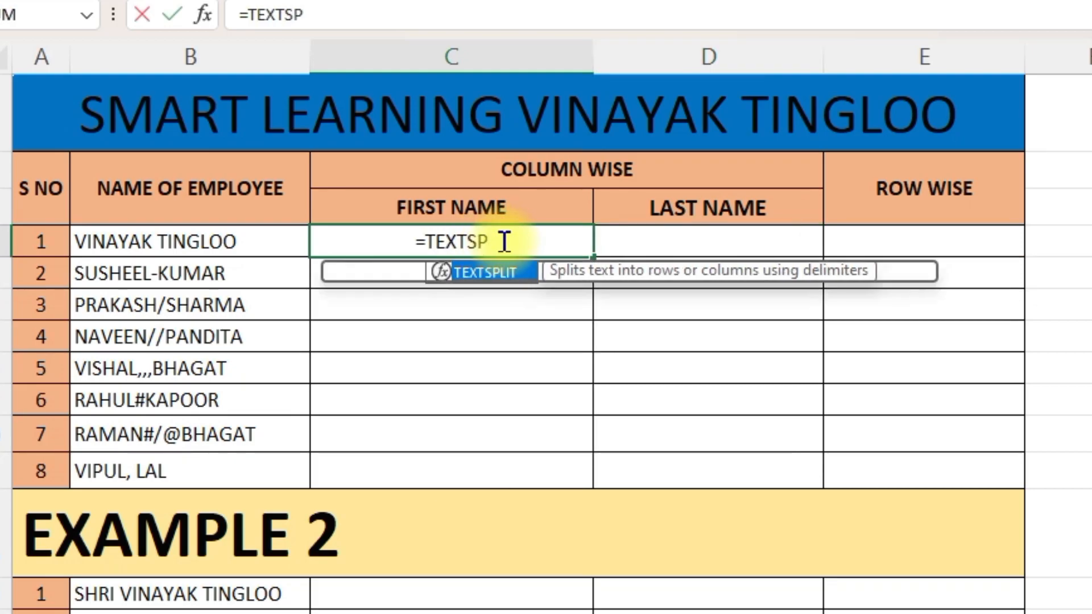
key(Tab)
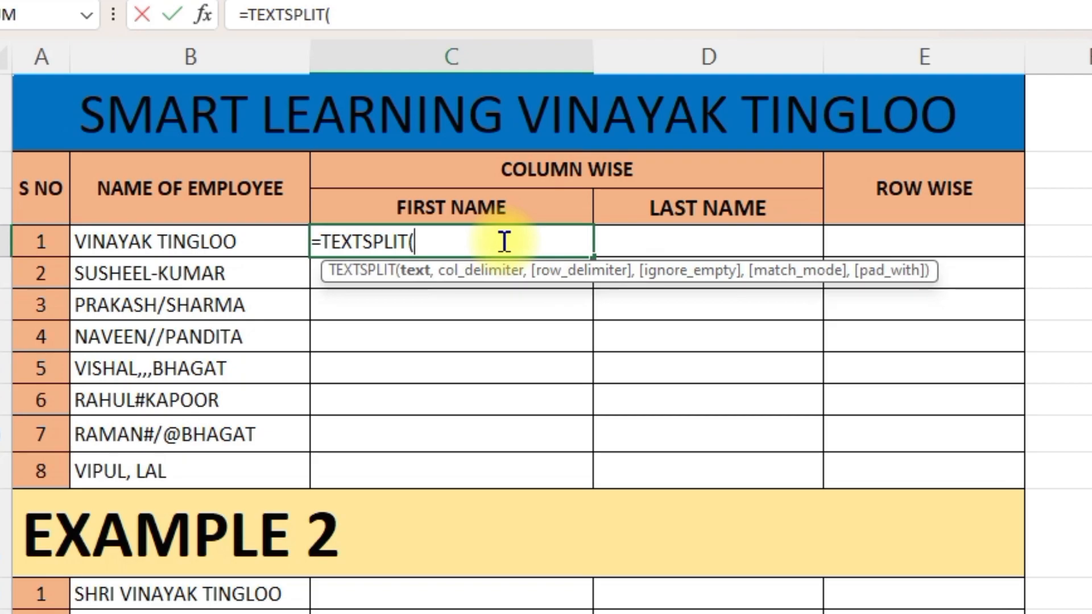
click(257, 237)
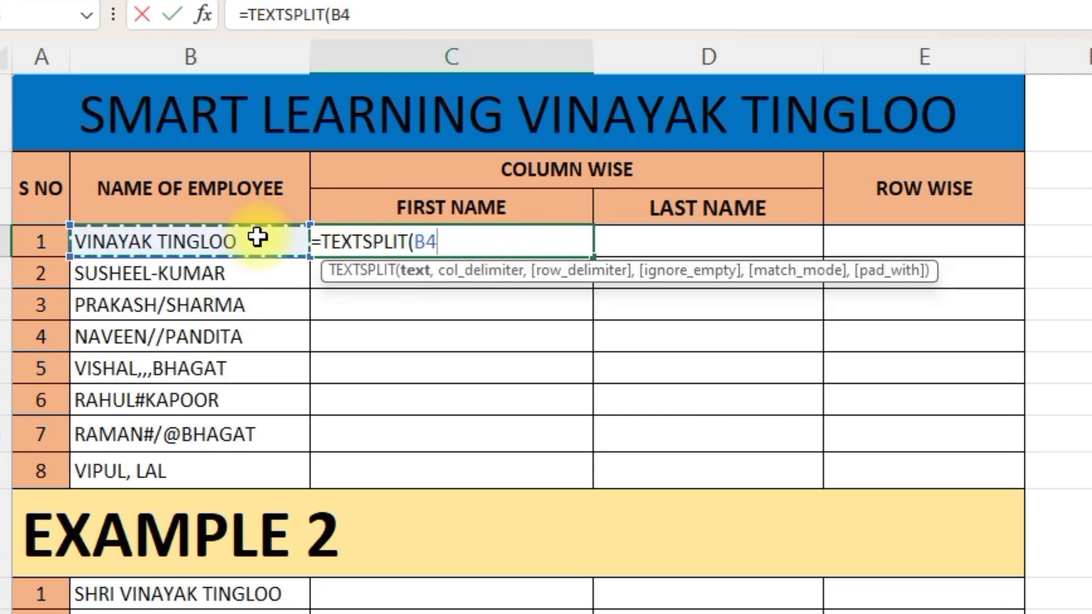
text(,)
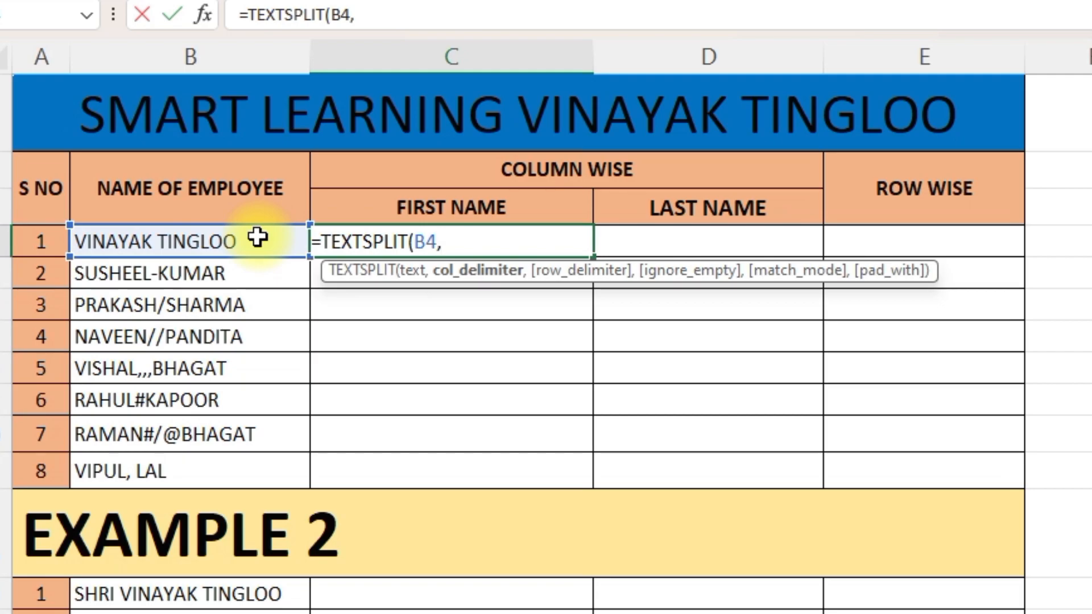
text({)
text(")
text(","-","/")
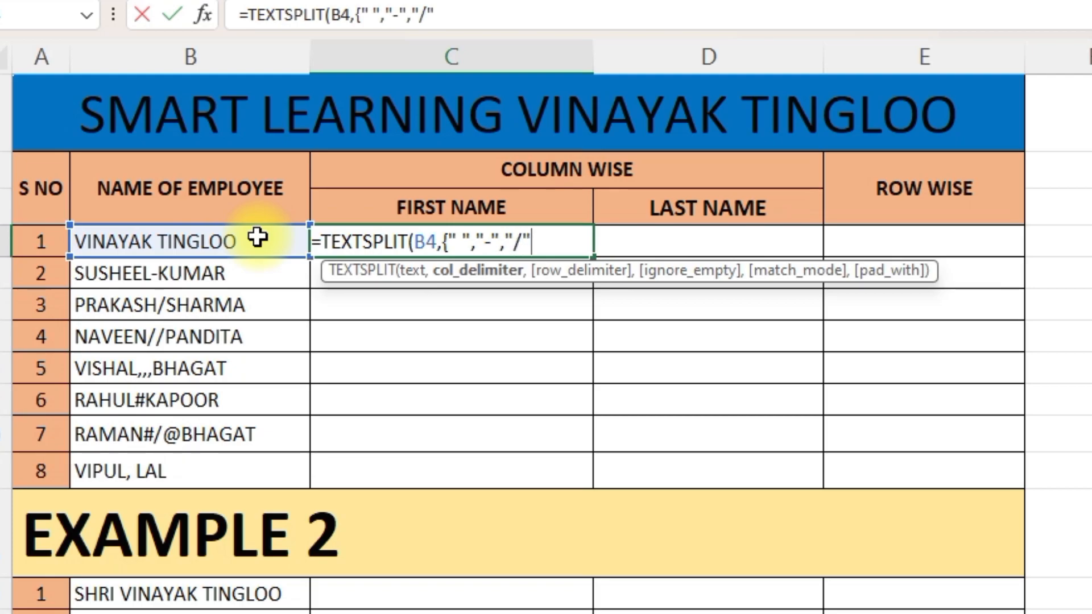
- Extend the delimiter array in the C4 formula with "//", ",,,", "#" and "#/@"
text(,")
text(//",",,,)
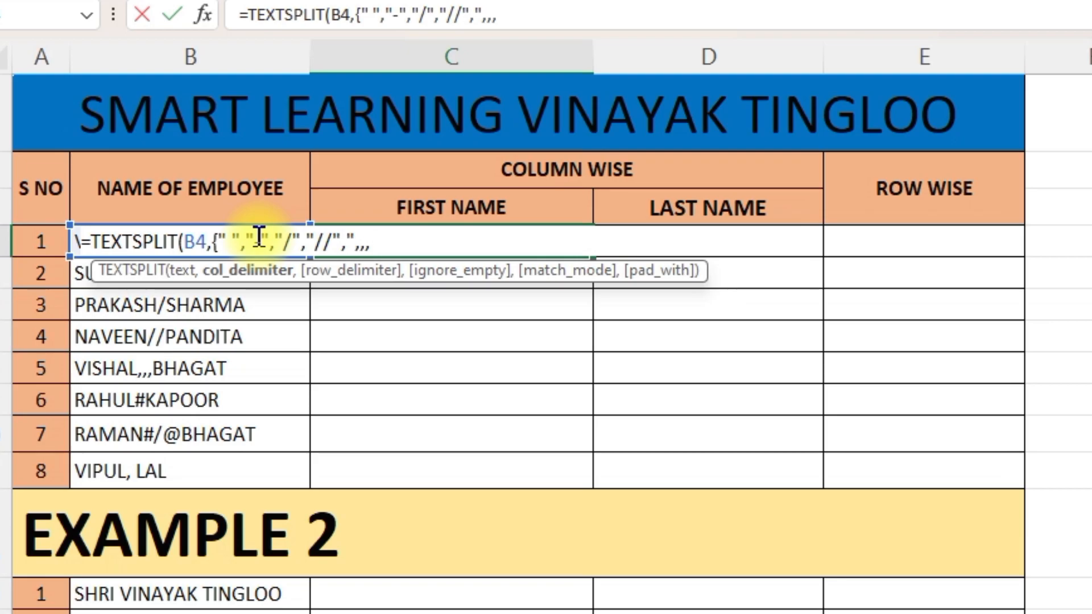
text(","#",)
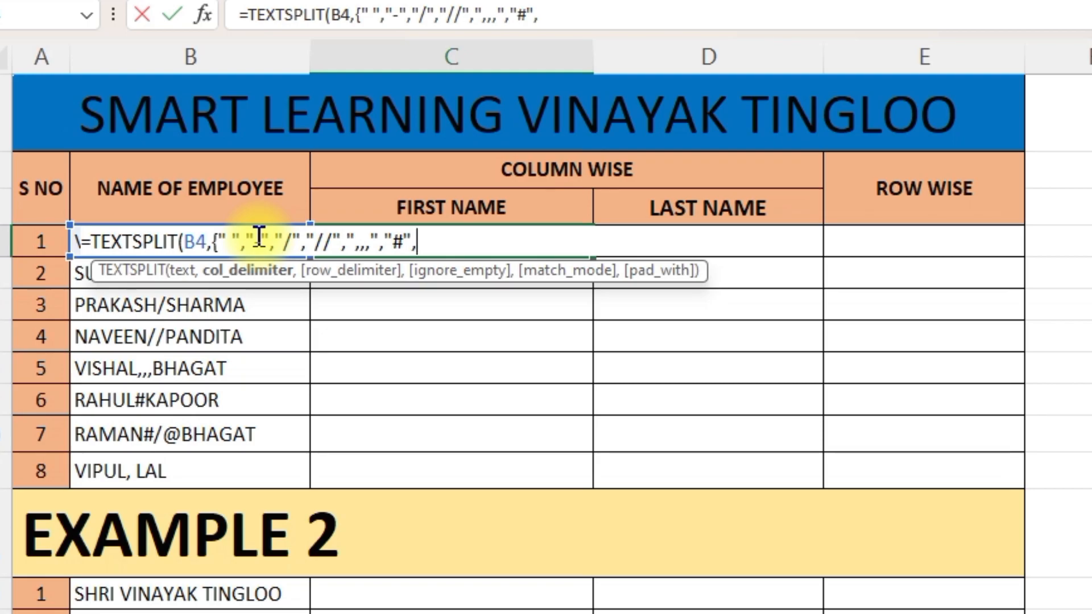
text(")
text(#)
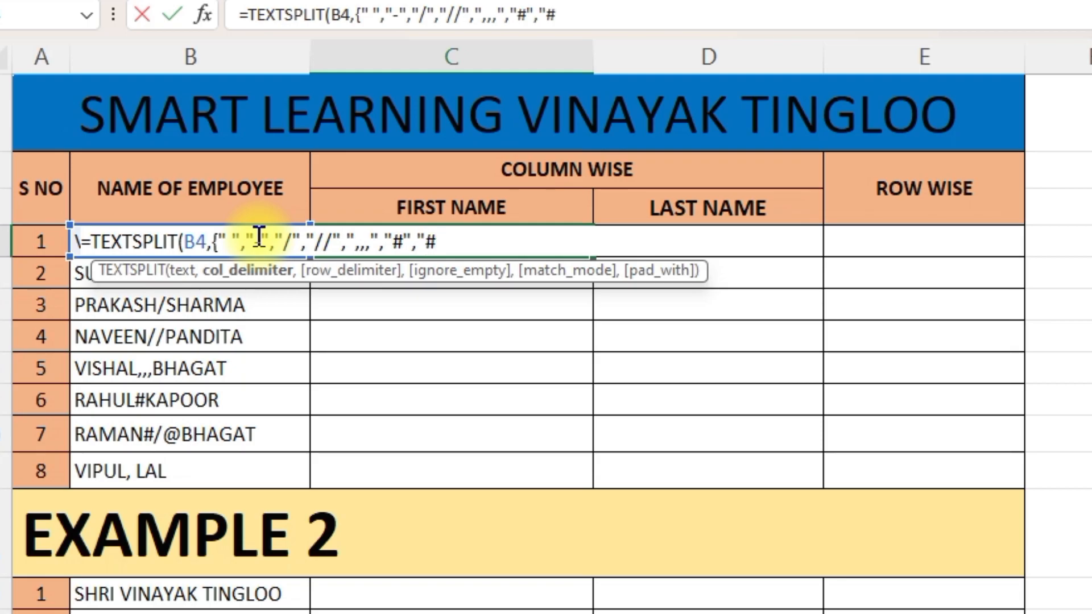
text(/@)
text(",)
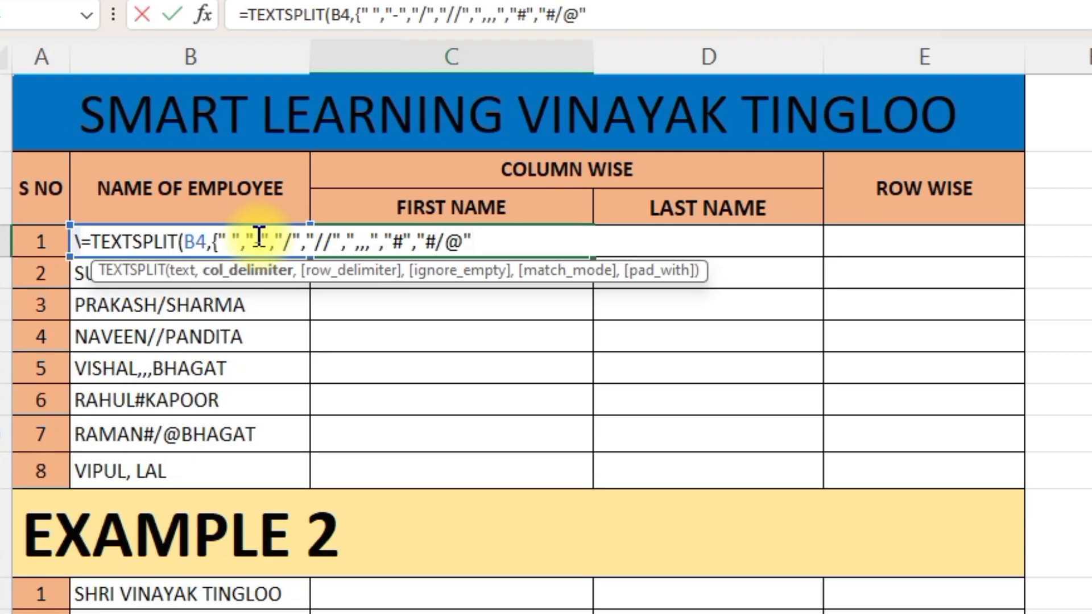
- Add "," as the last delimiter, complete the C4 TEXTSPLIT formula, and fill it down to C11
text(",)
text(")
key(BackSpace)
key(BackSpace)
text(",)
text(}))
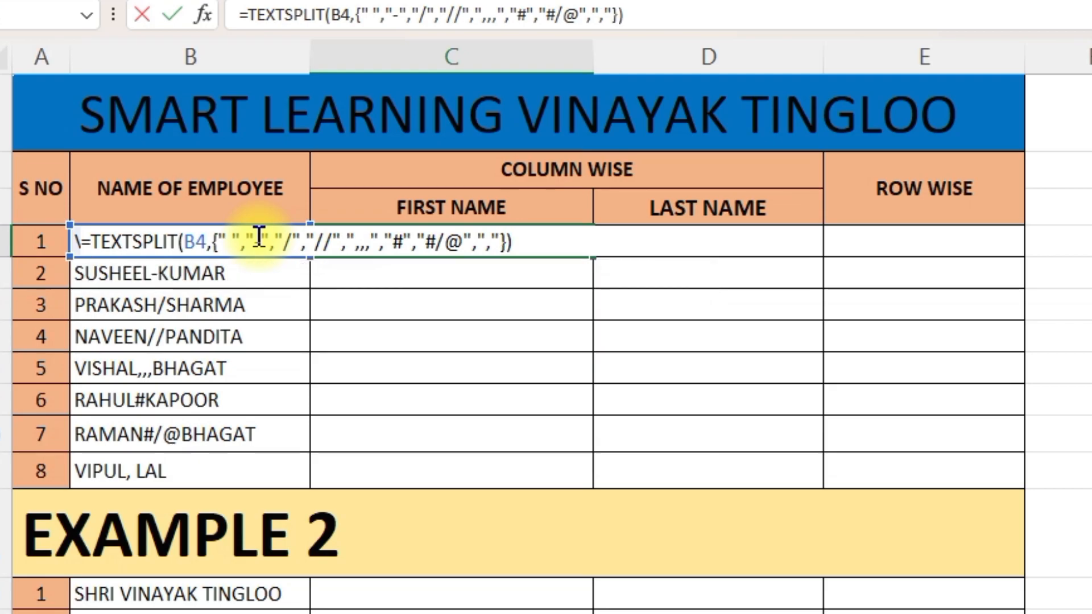
key(Return)
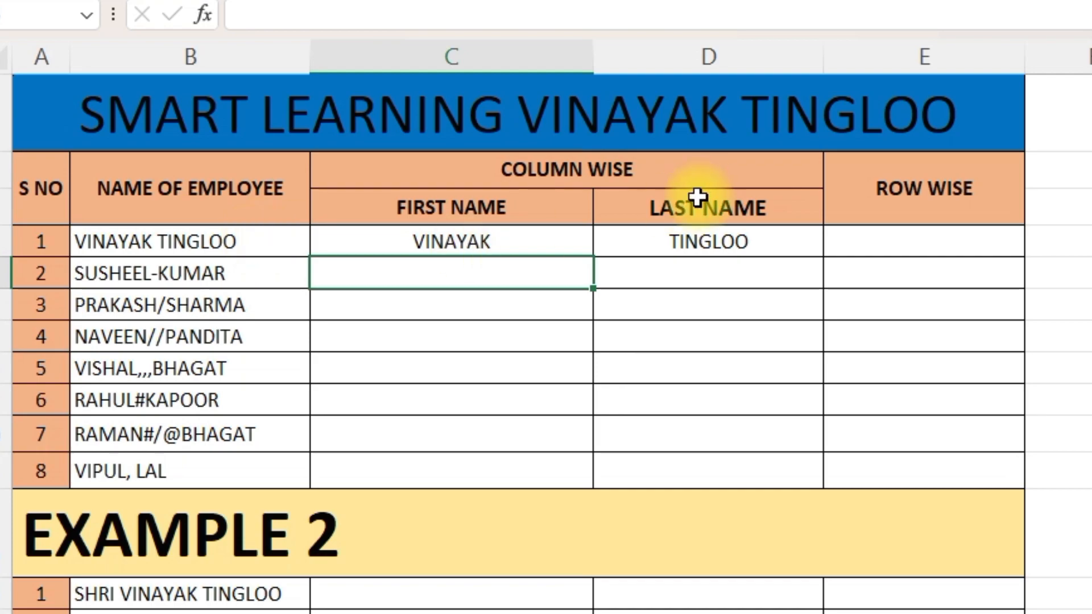
click(517, 240)
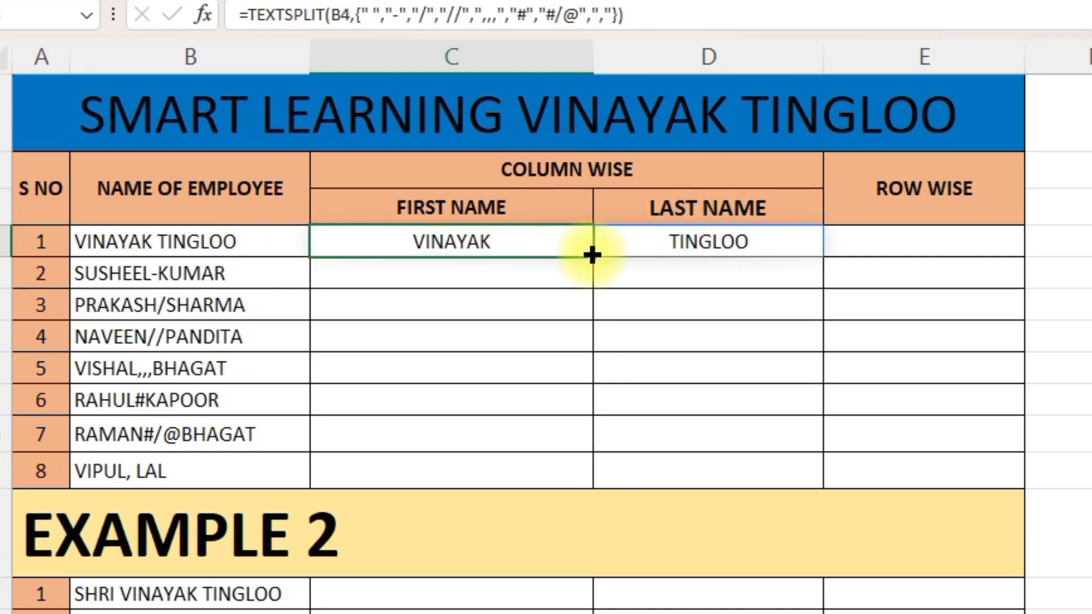
drag(592, 256, 591, 476)
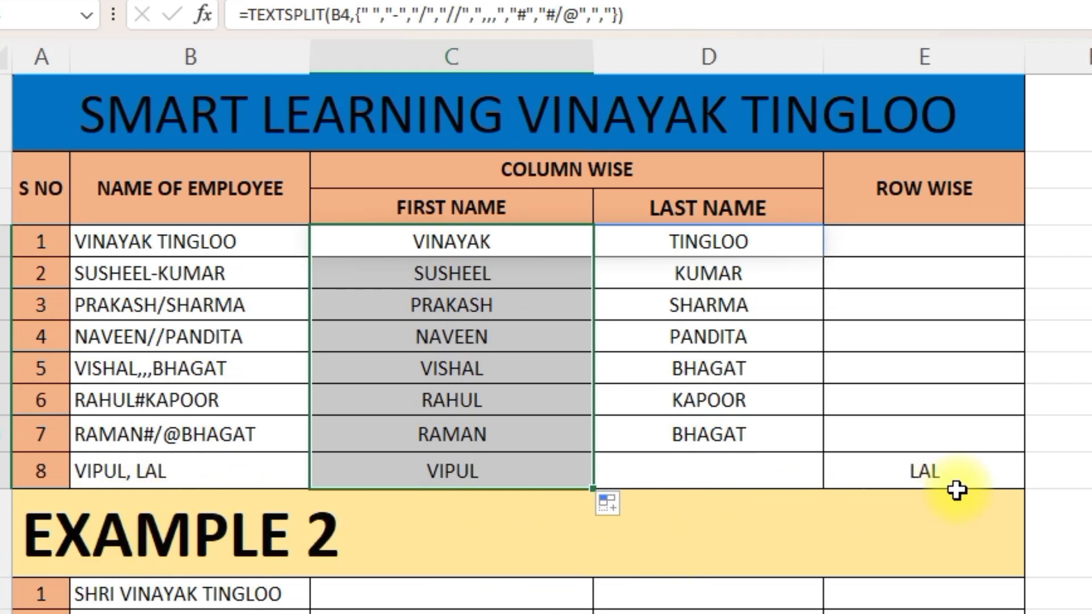
- Change the last delimiter in the C4 formula to a comma followed by a space, ", ", and refill the formula down to C11
click(507, 236)
double_click(507, 239)
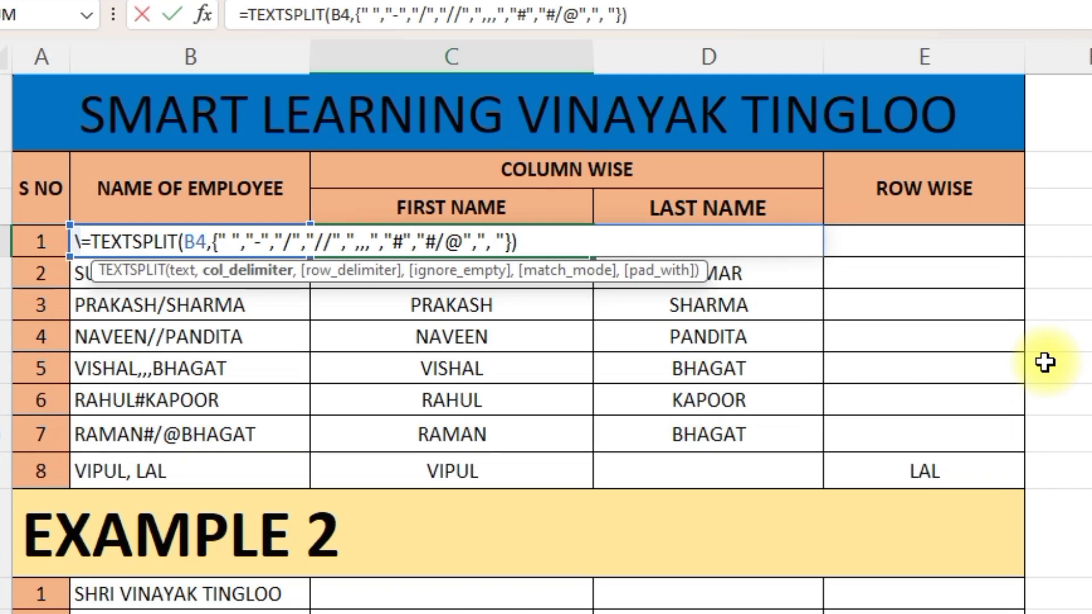
key(Return)
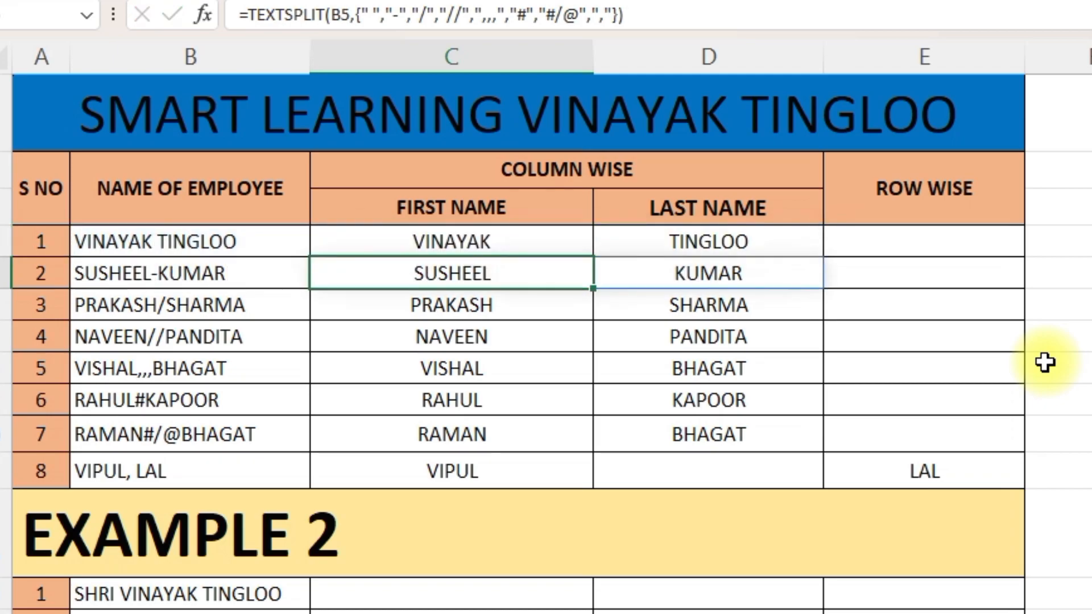
click(513, 238)
drag(593, 257, 600, 504)
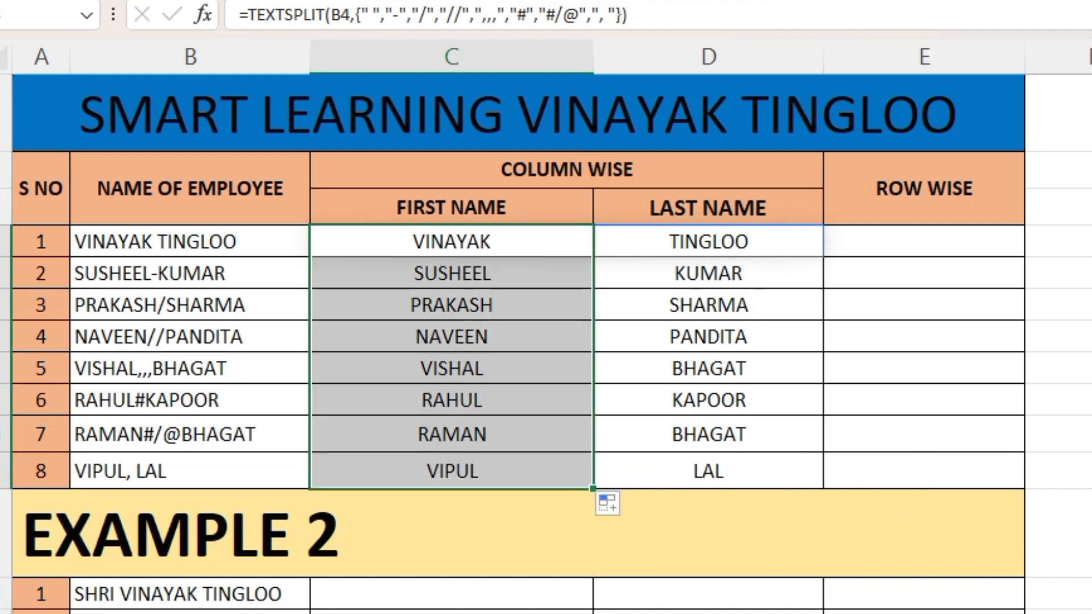
click(537, 471)
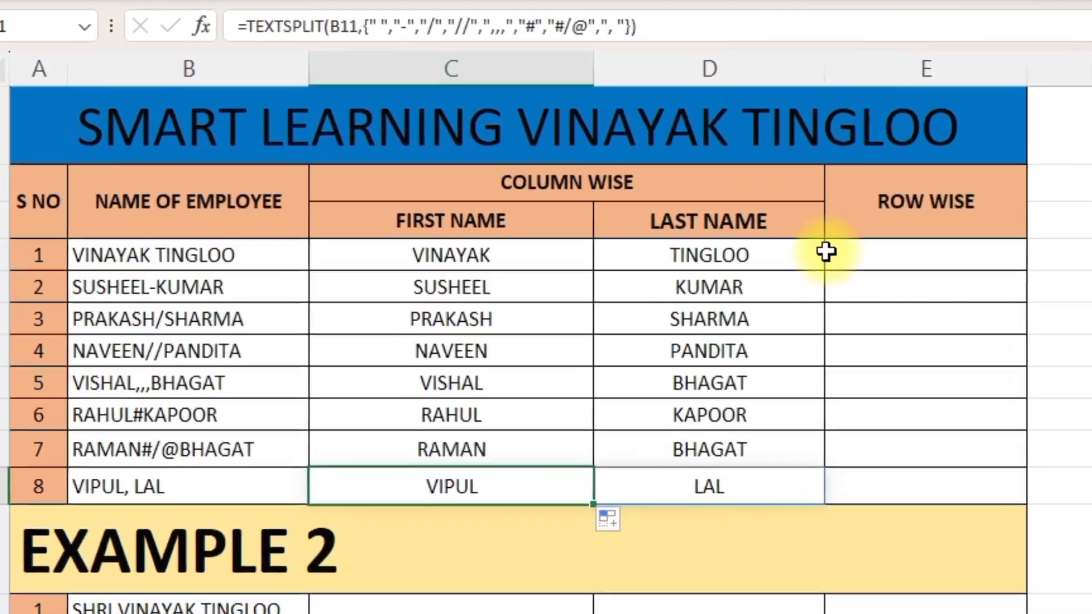
- Enter =TEXTSPLIT(B4,," ") in E4 to split the first employee's name into rows at the space
click(767, 279)
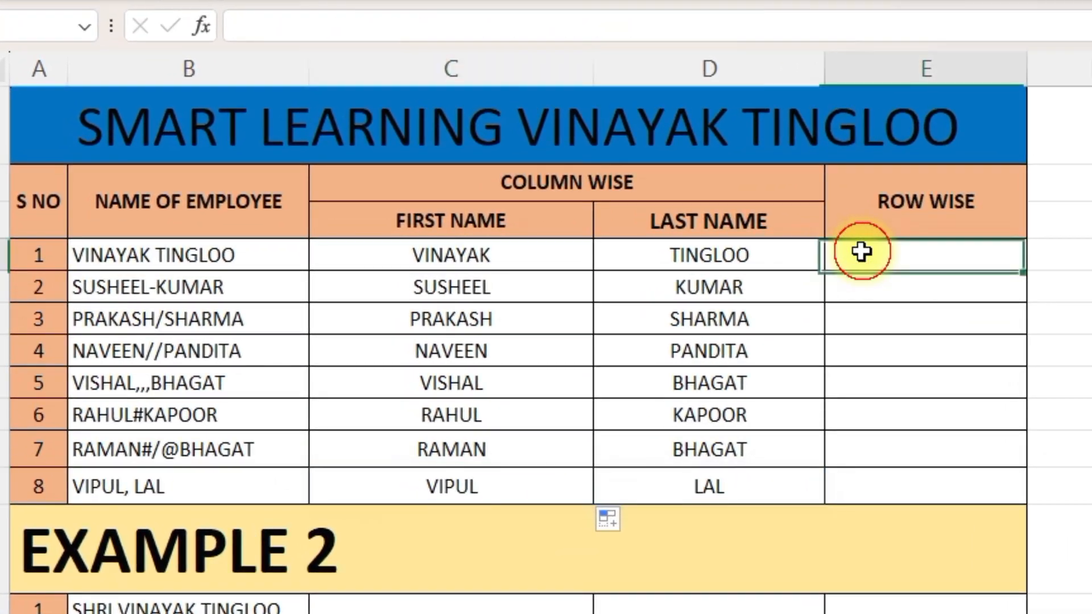
text(=)
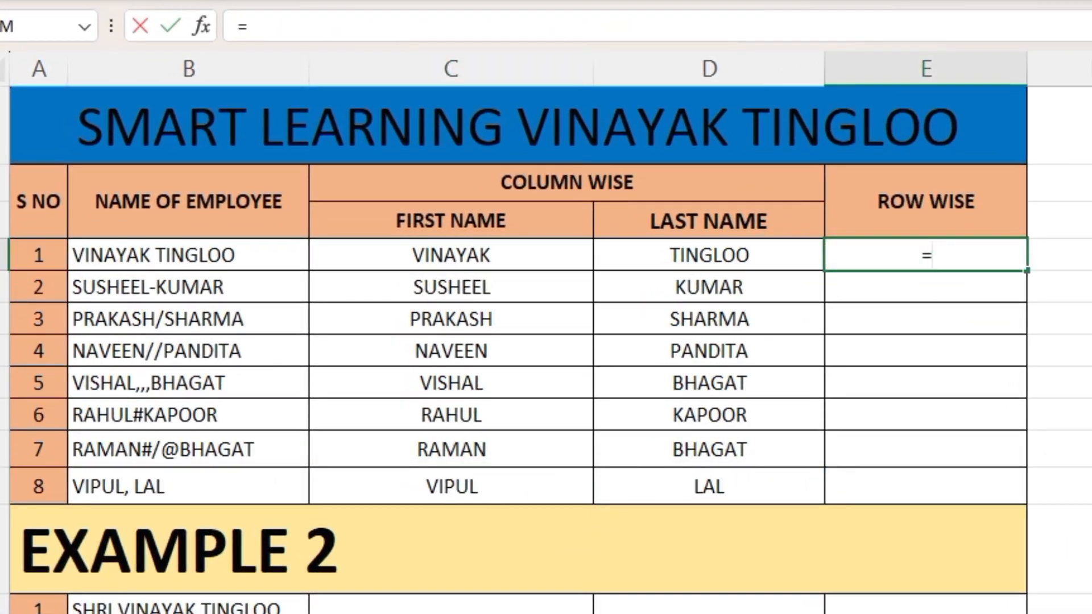
text(TEXTS)
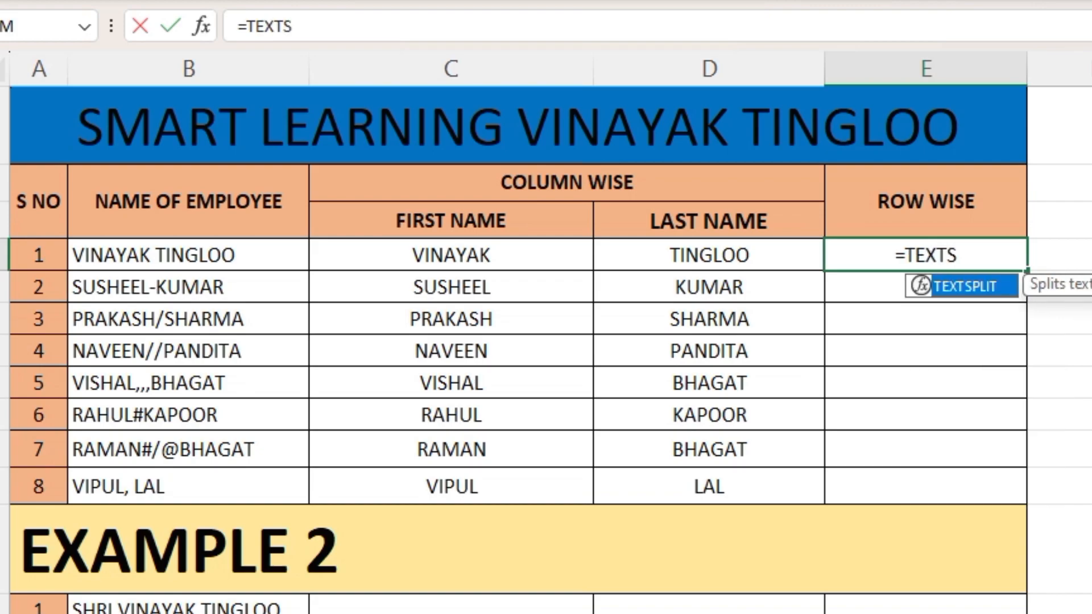
key(Tab)
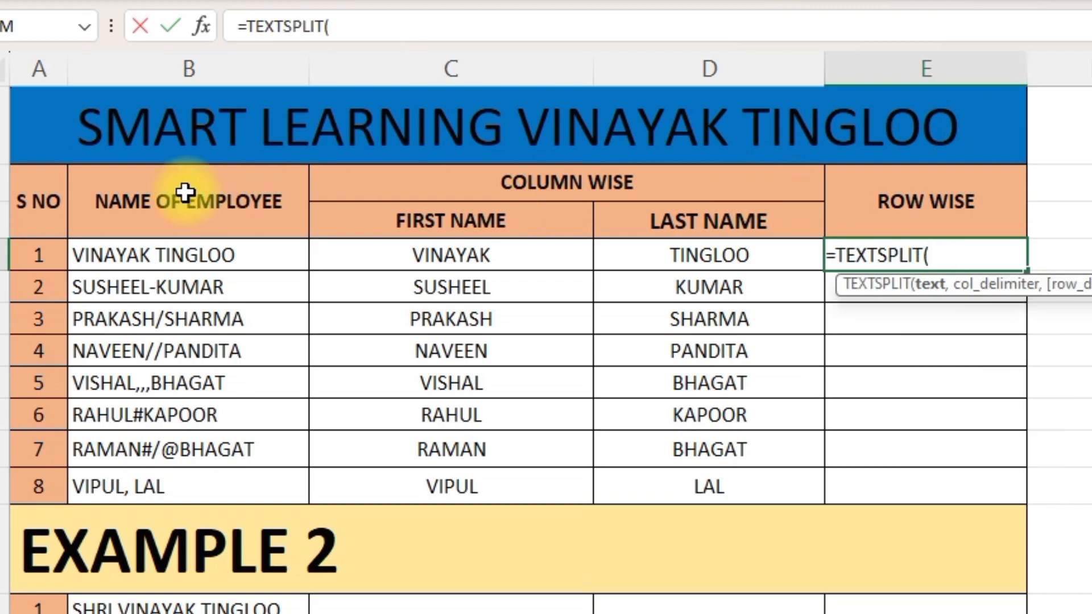
click(197, 256)
text(,)
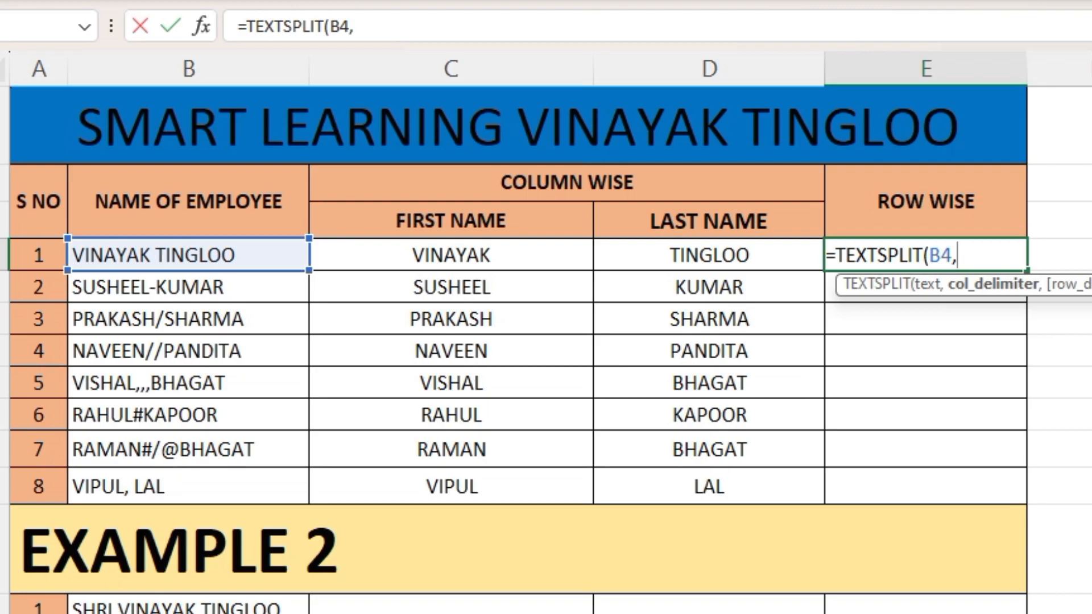
text(,)
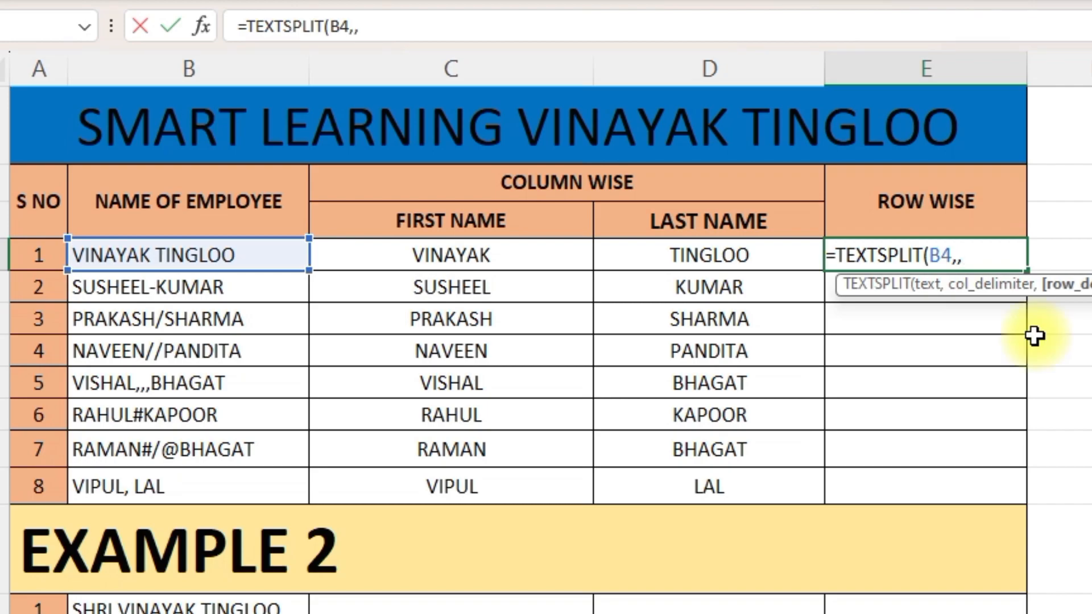
text(" "))
key(Return)
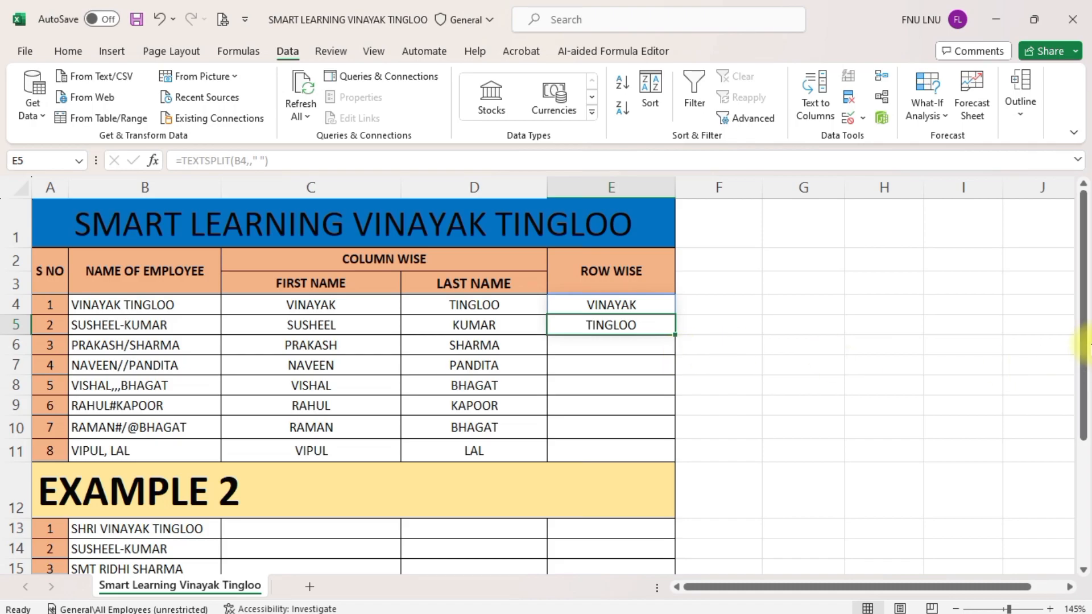
- Start a TEXTSPLIT formula in C13 for the first Example 2 name, B13, with a space, " ", as the column delimiter
drag(1084, 327, 1076, 438)
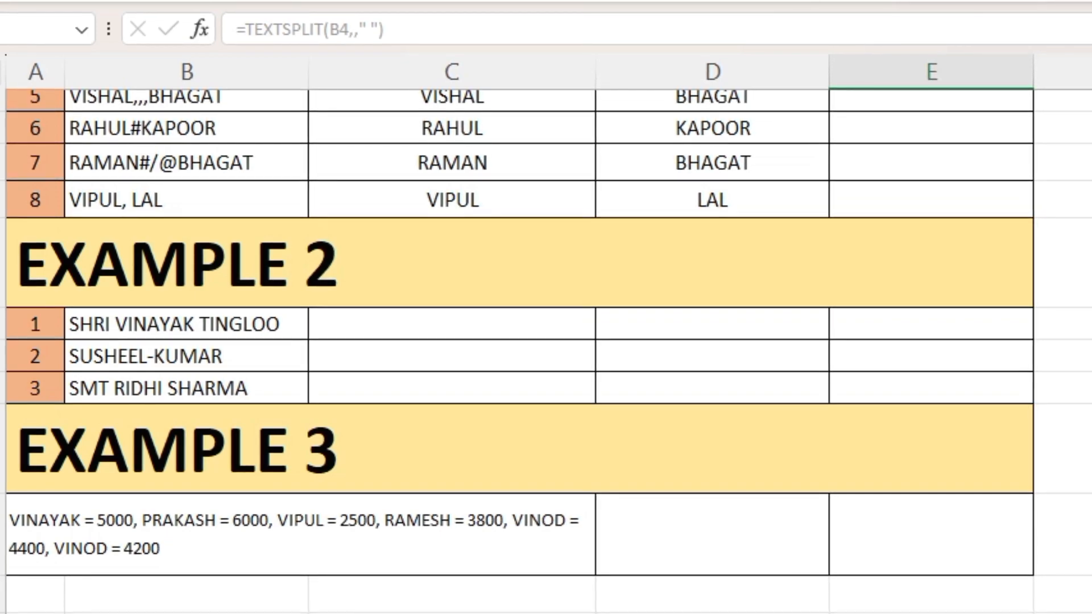
click(483, 322)
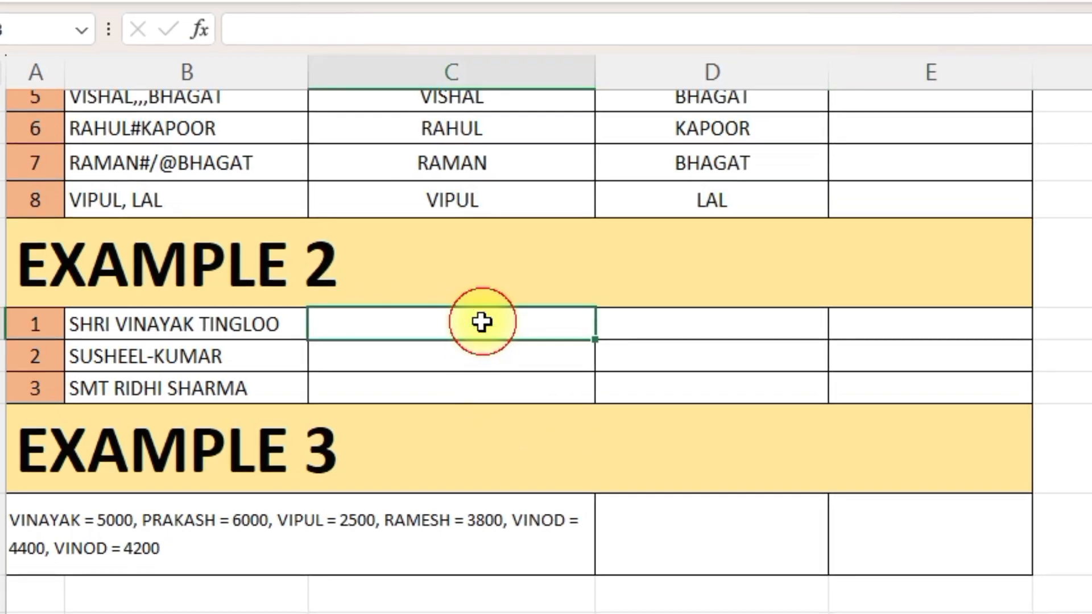
text(=TEZ)
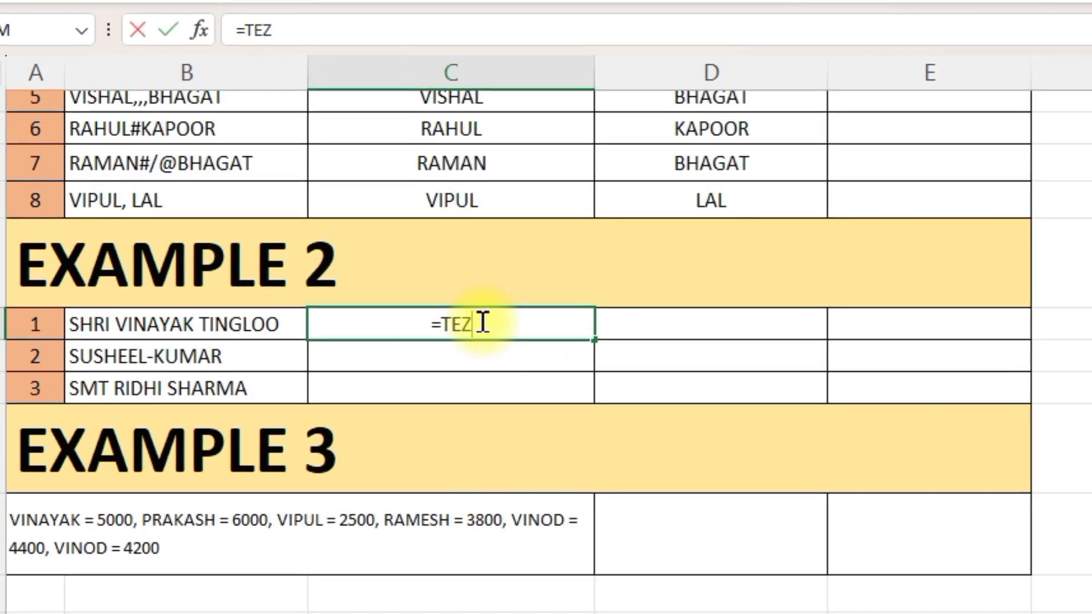
key(BackSpace)
text(XTS)
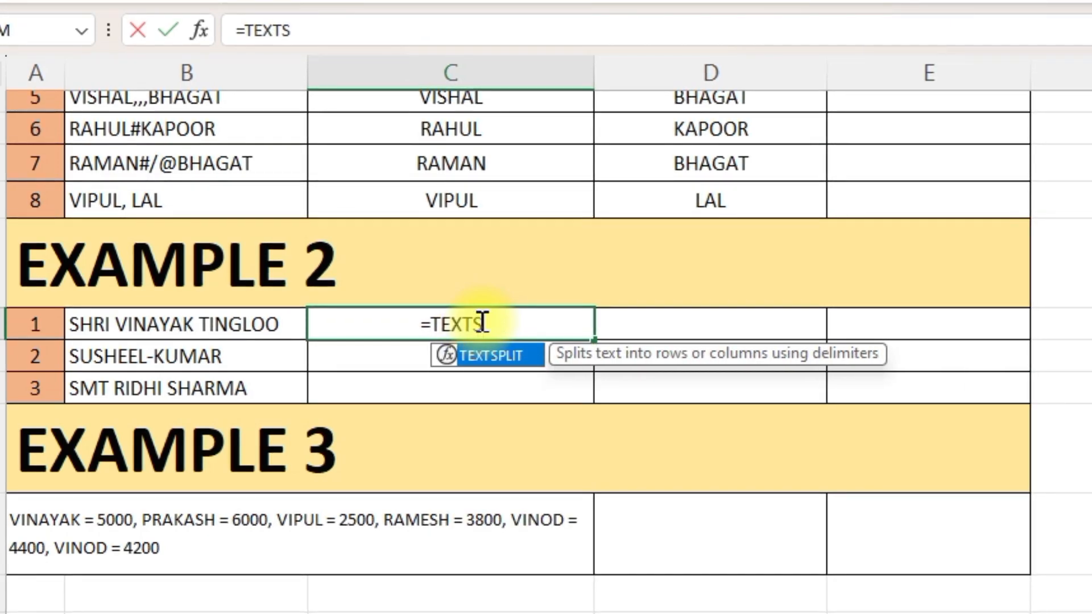
key(Tab)
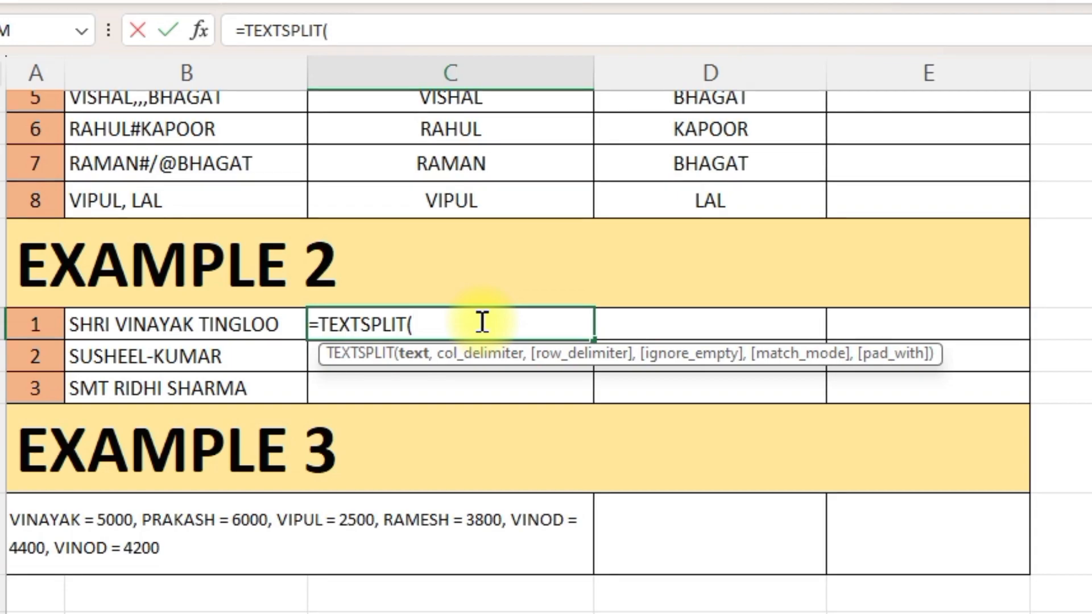
click(134, 335)
text(,)
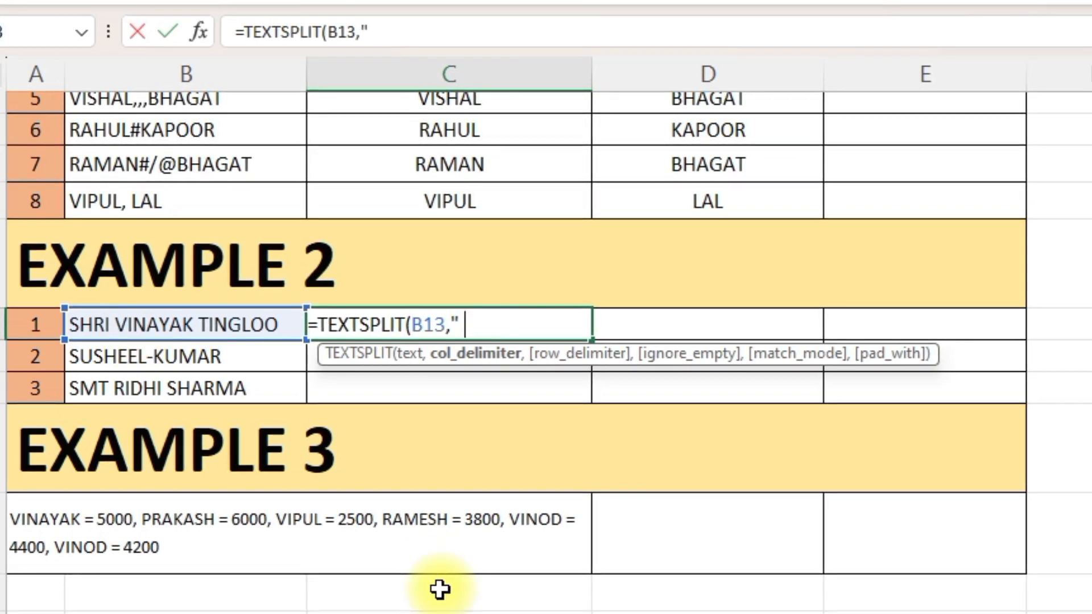
text(" ")
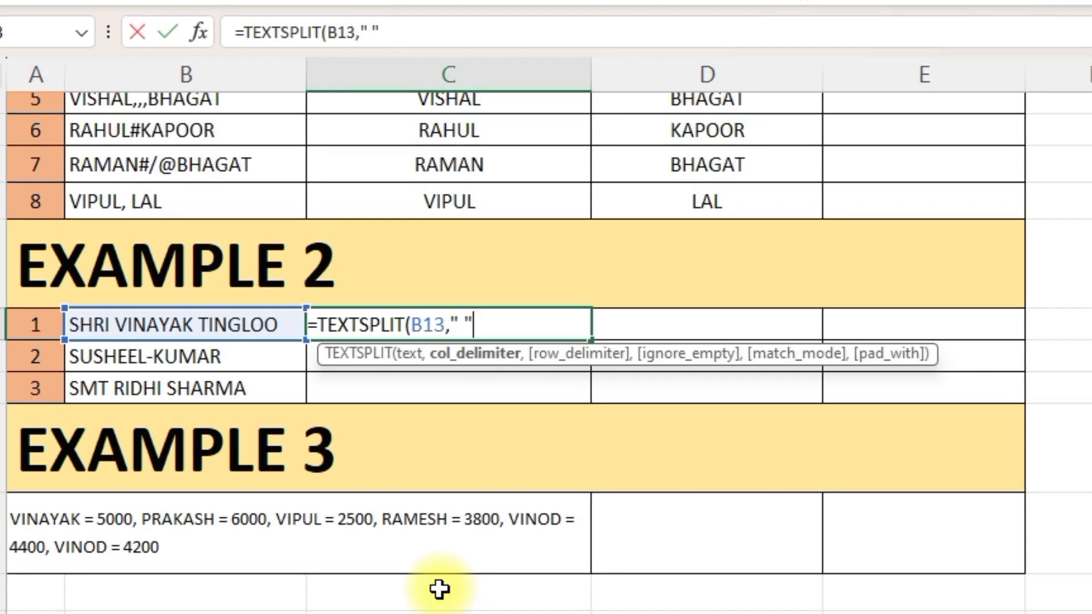
- Add "-" as the row delimiter, complete the C13 TEXTSPLIT formula, and fill it down to C15
text(,)
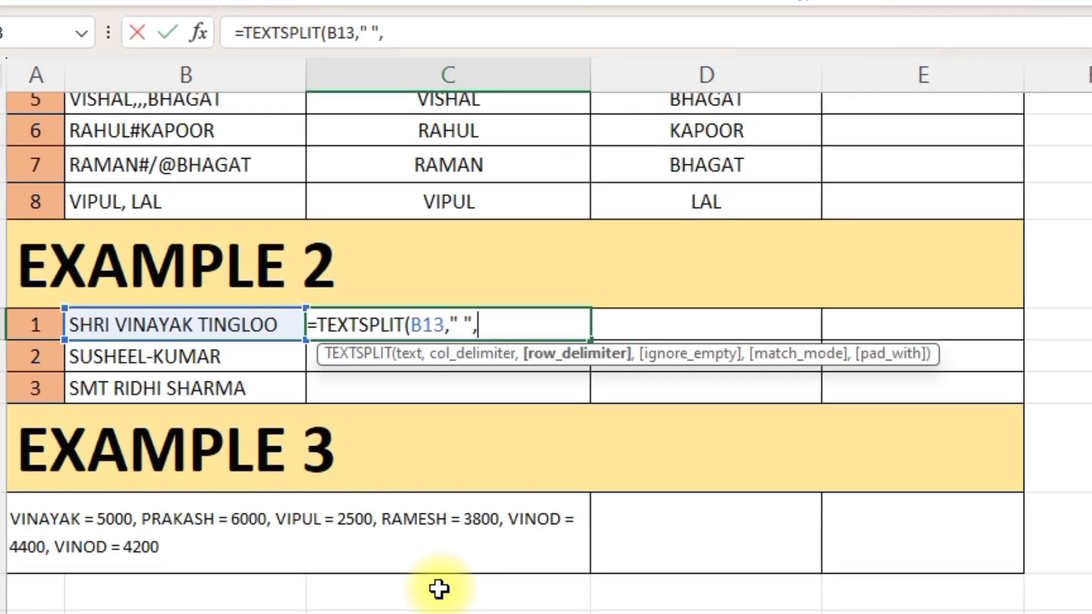
text(")
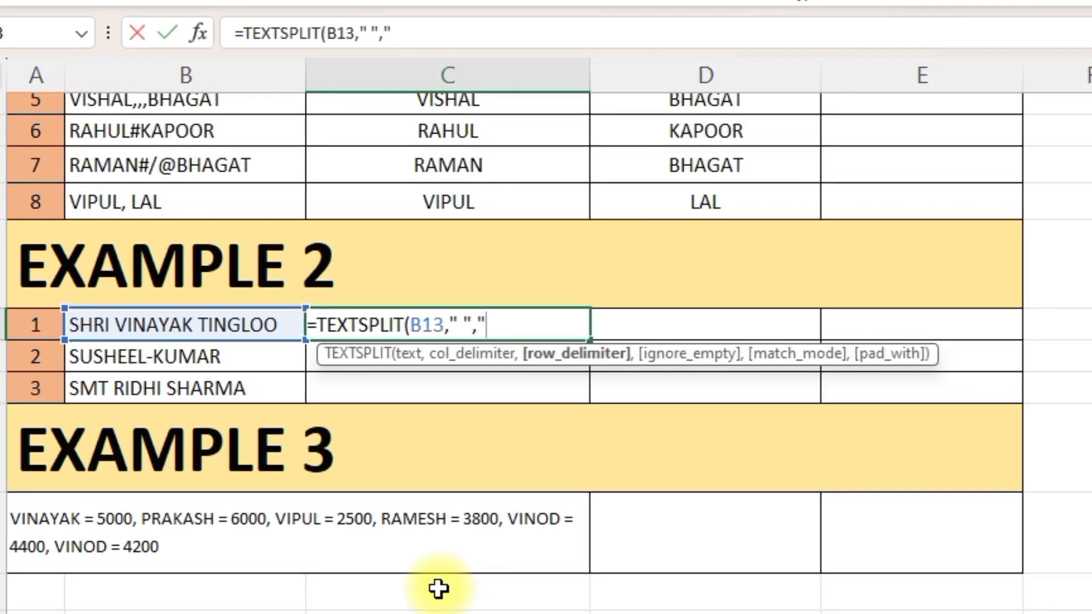
text(-")
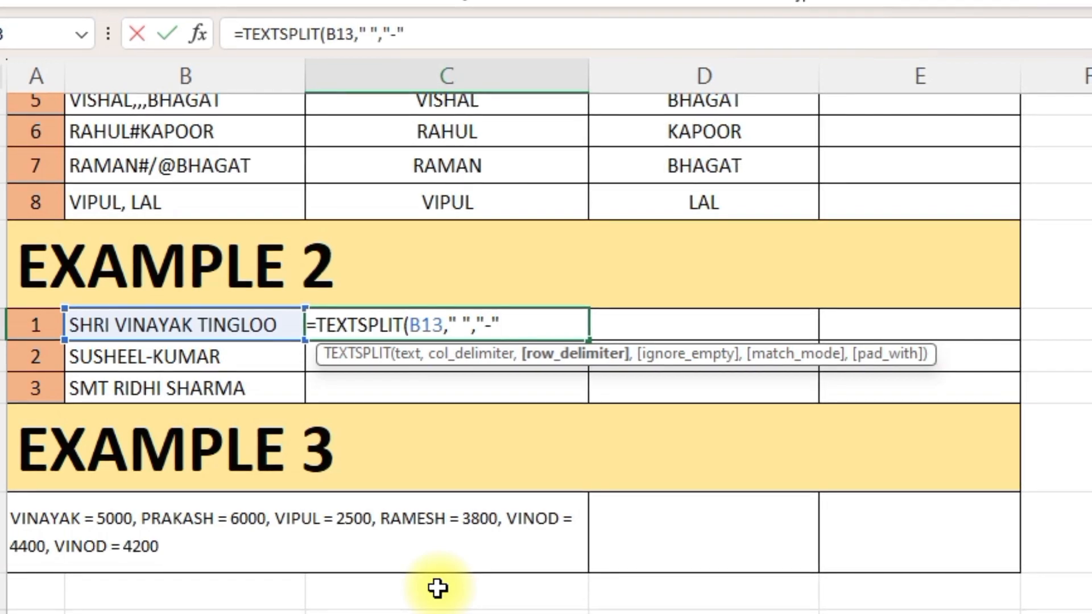
text())
key(ctrl+Return)
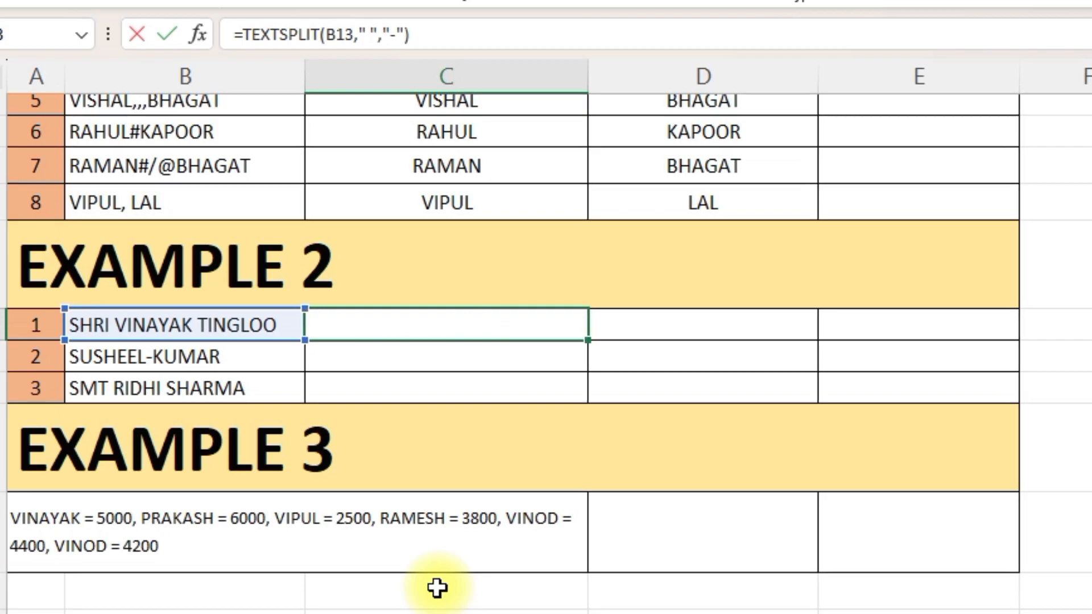
key(Return)
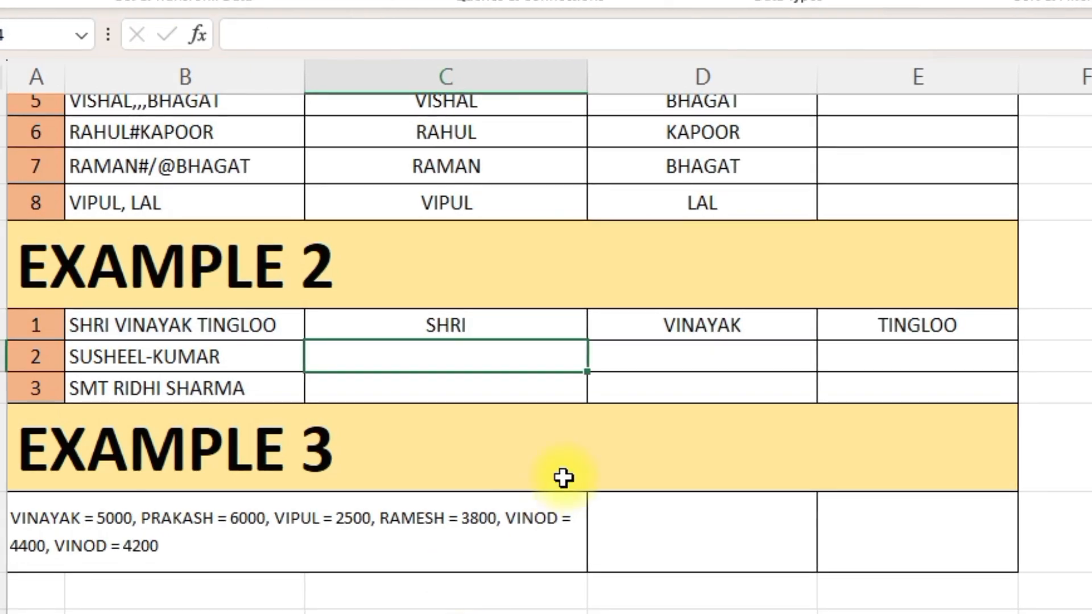
click(527, 322)
drag(587, 339, 597, 396)
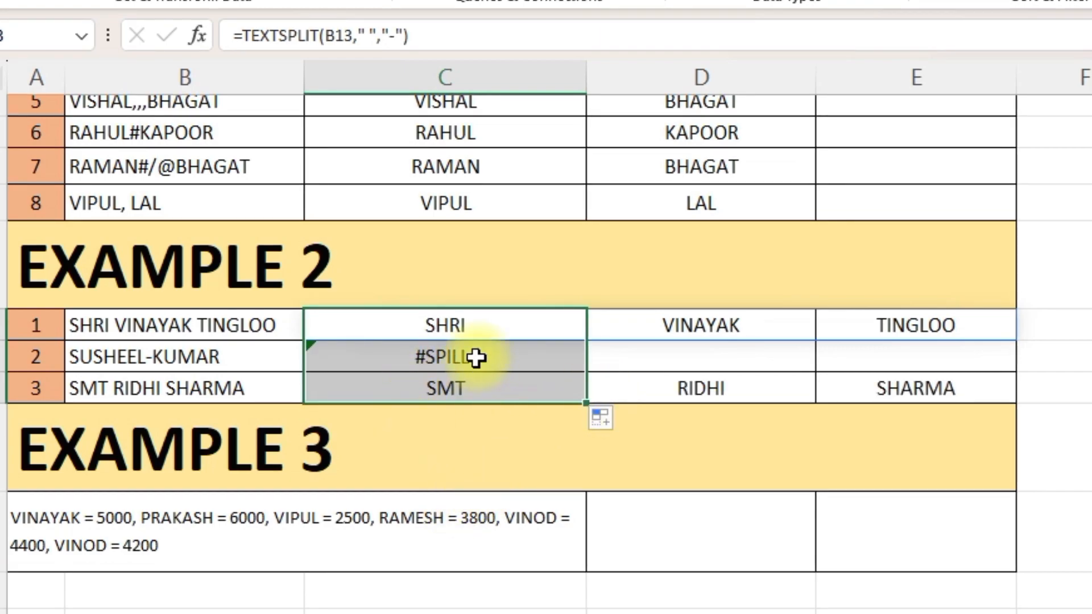
- Combine the space and hyphen into one column-delimiter array, {" ","-"}, in the C13 formula and refill it down to C15
double_click(475, 319)
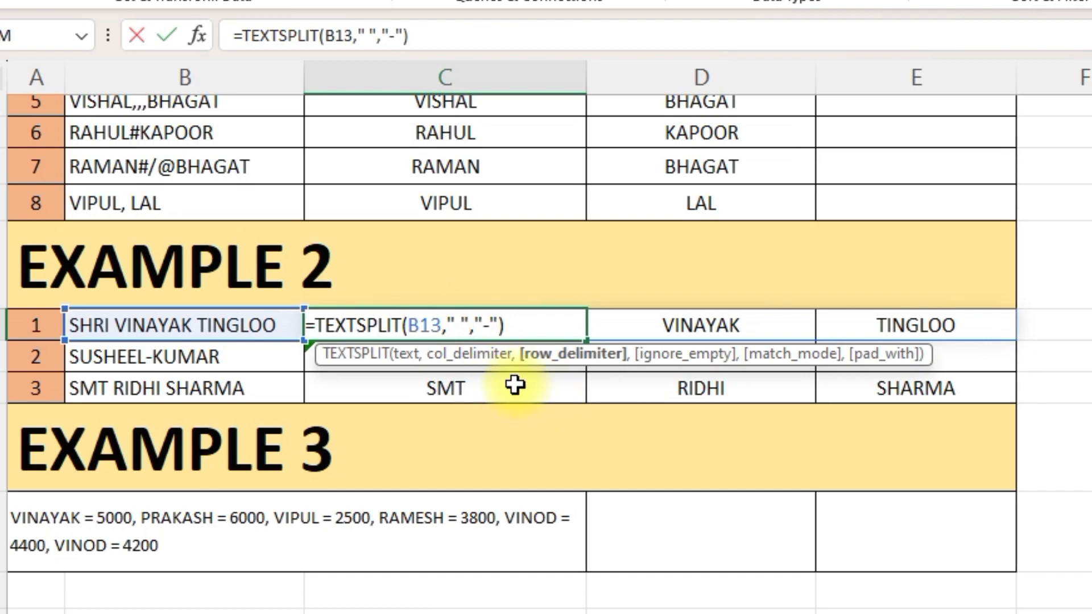
click(442, 323)
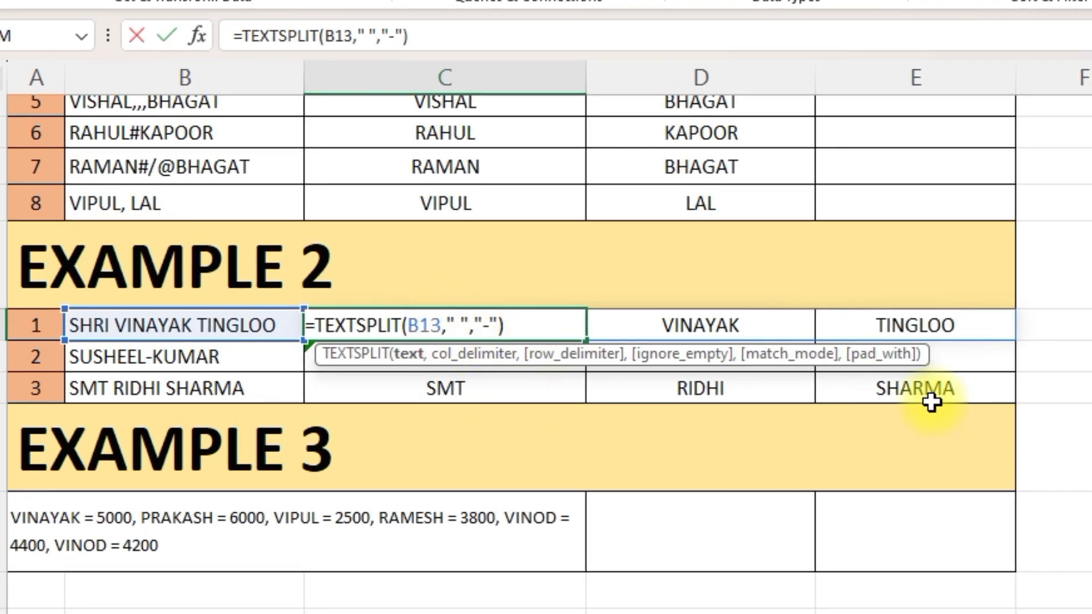
key(Right)
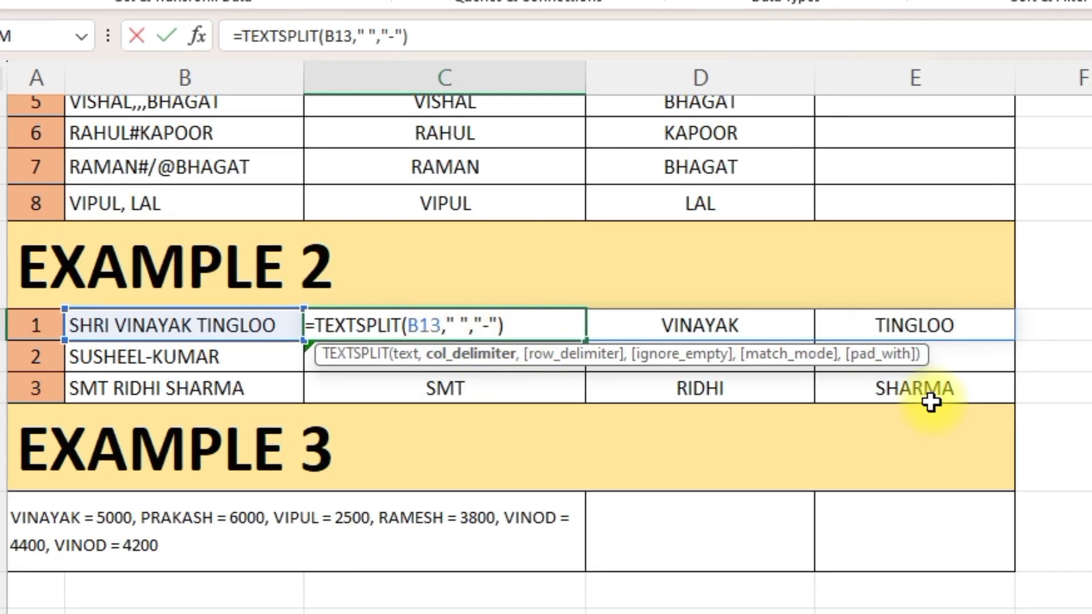
text({)
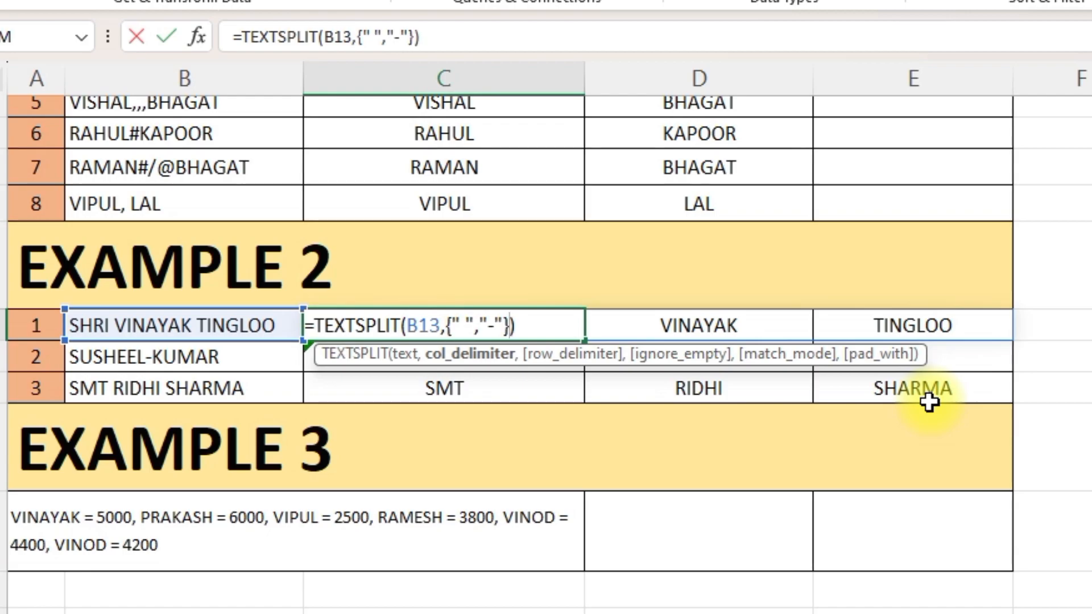
key(Return)
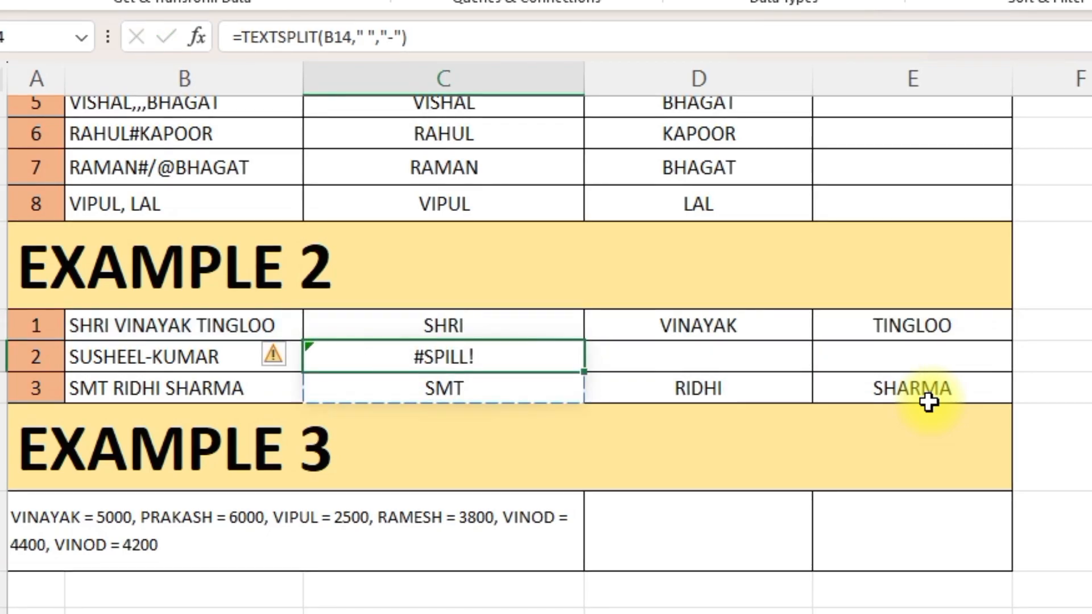
click(531, 324)
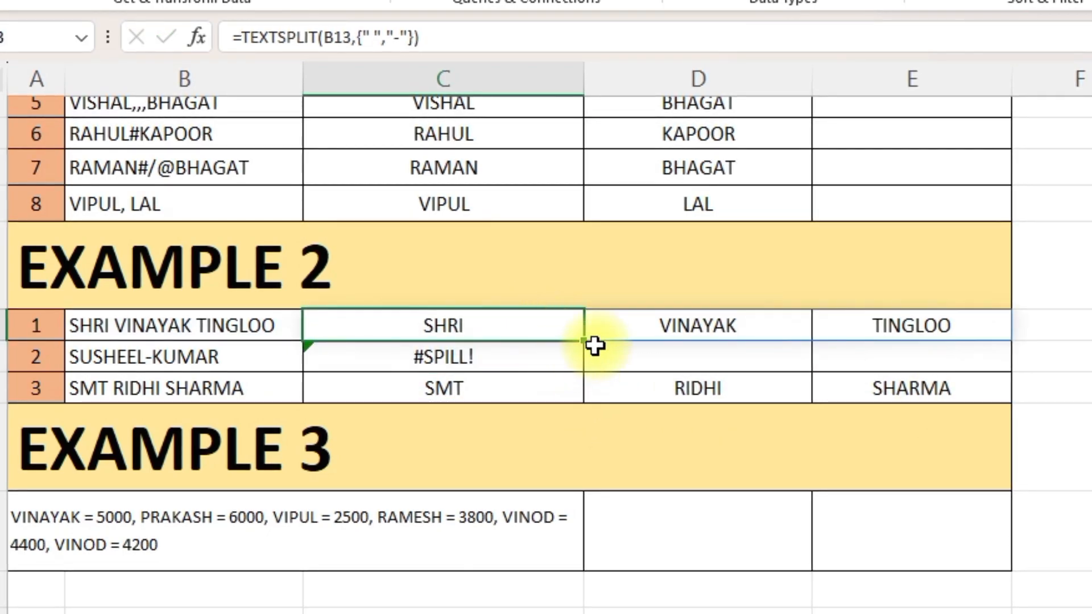
drag(585, 341, 569, 398)
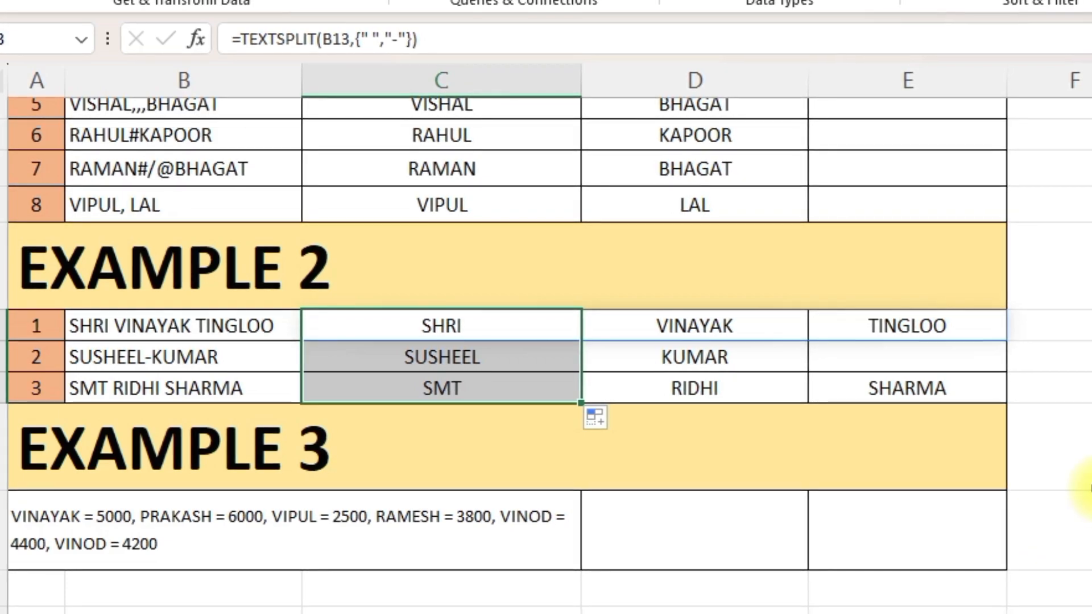
- Add "SHRI" and "SMT" to the delimiter array in the C13 formula and refill it down to C15
click(1091, 455)
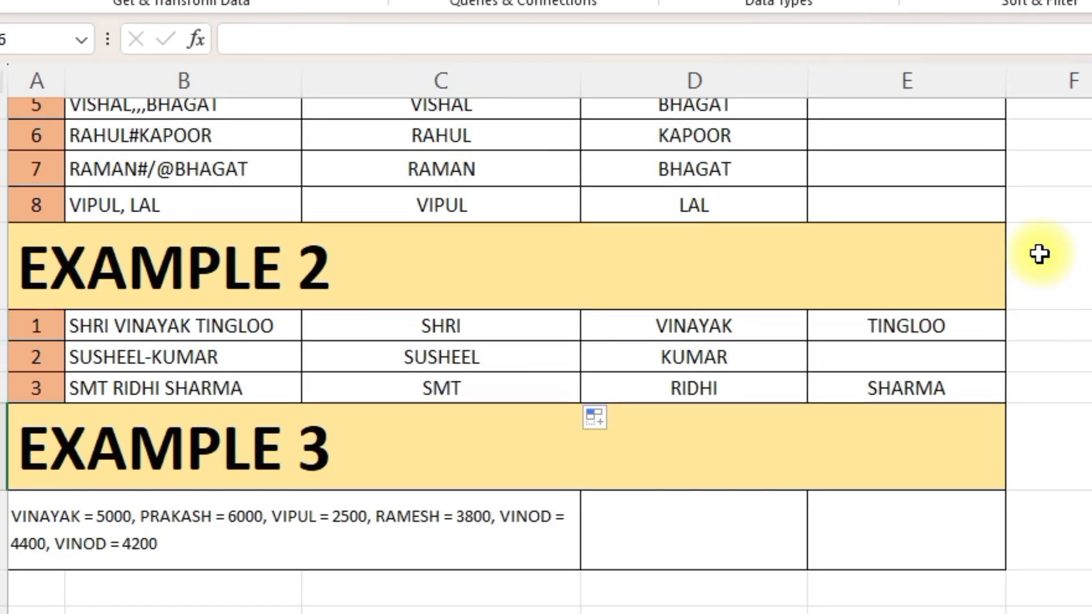
double_click(506, 328)
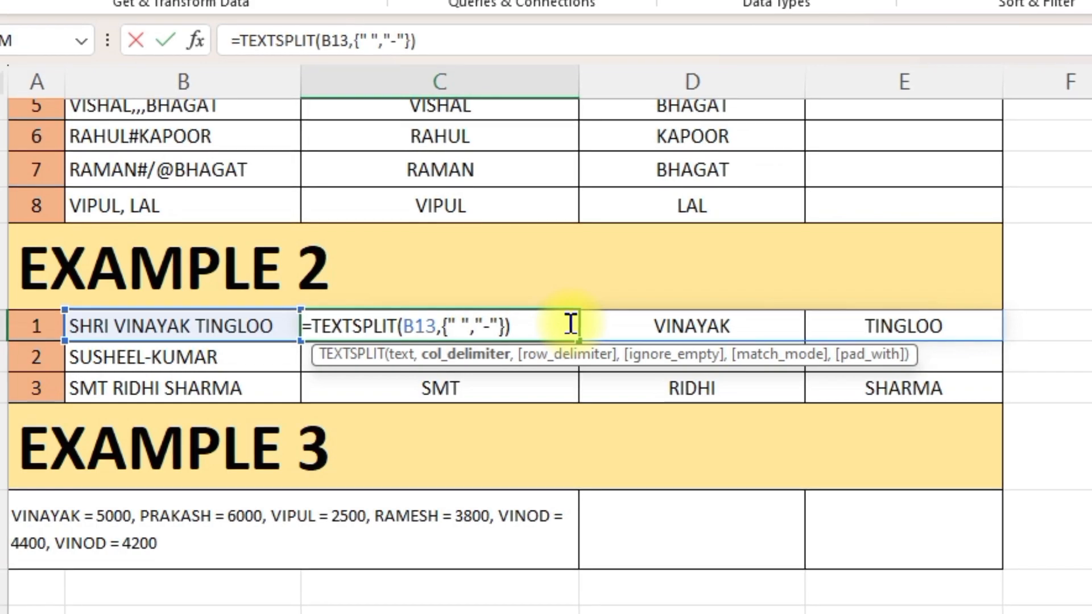
text(,"-","SHRI",)
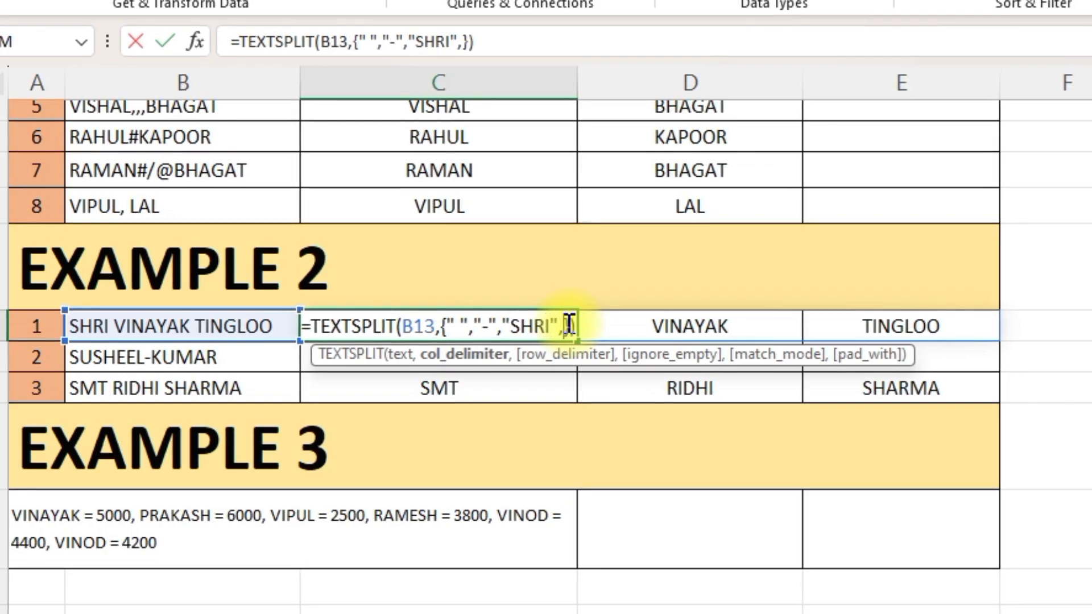
text("SMT)
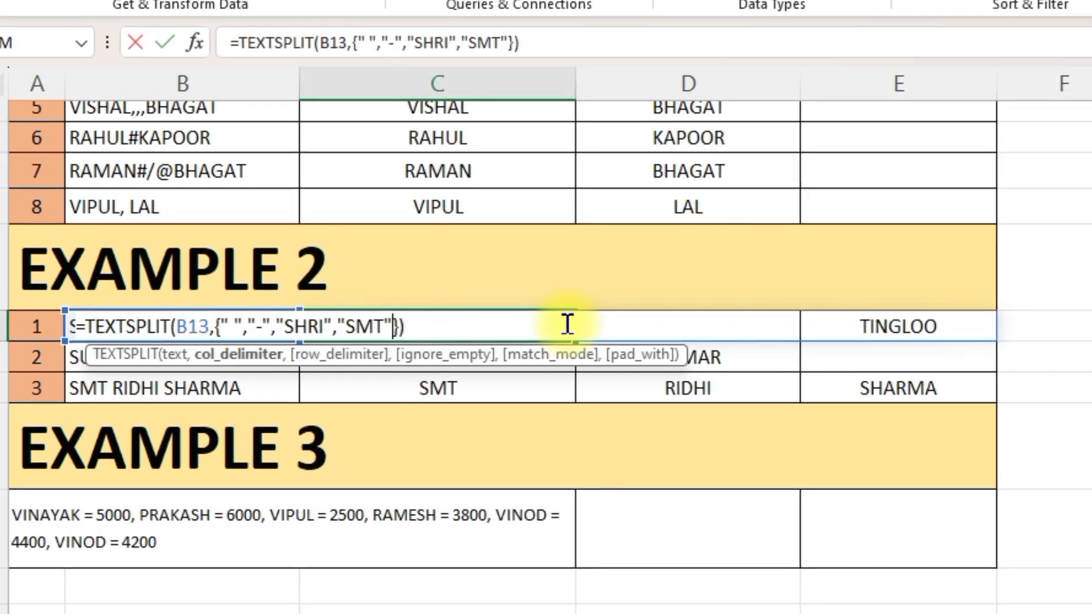
key(Return)
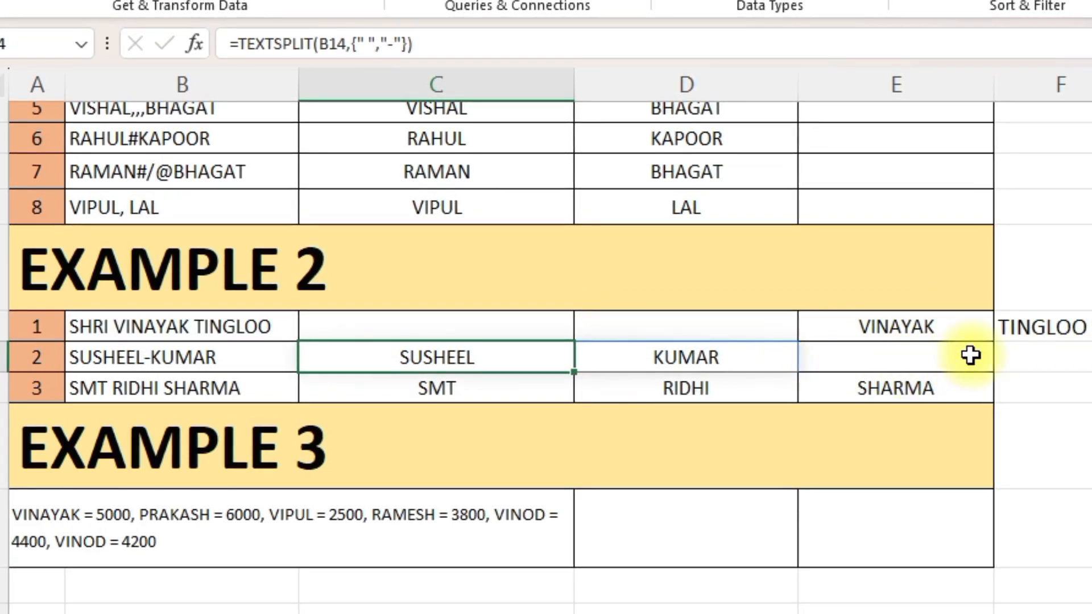
click(447, 337)
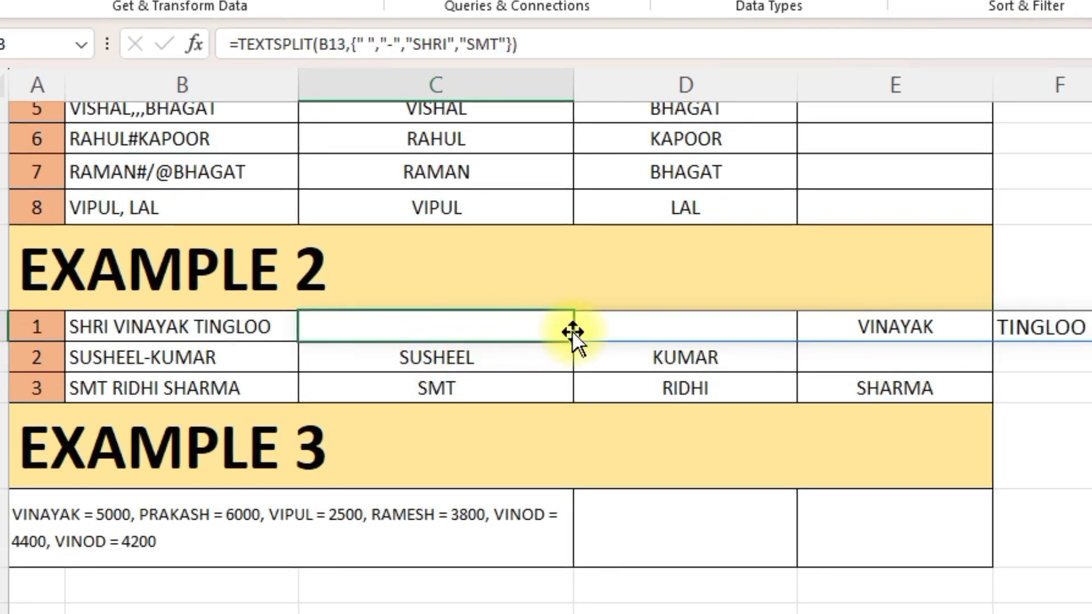
drag(568, 341, 534, 397)
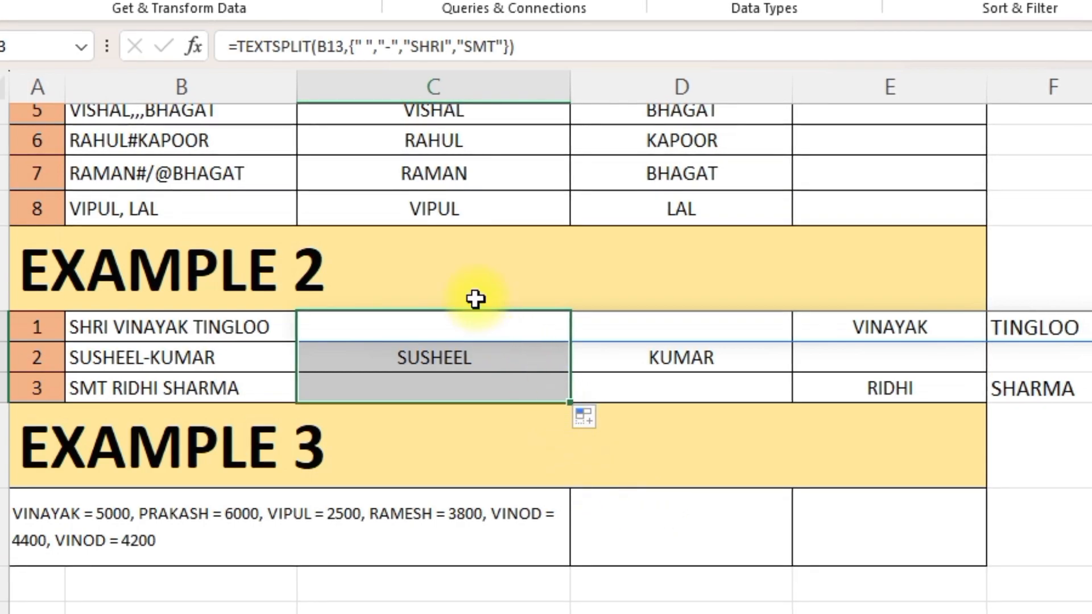
- Skip the row delimiter and set ignore_empty to TRUE in the C13 TEXTSPLIT formula, and refill it down to C15
click(479, 336)
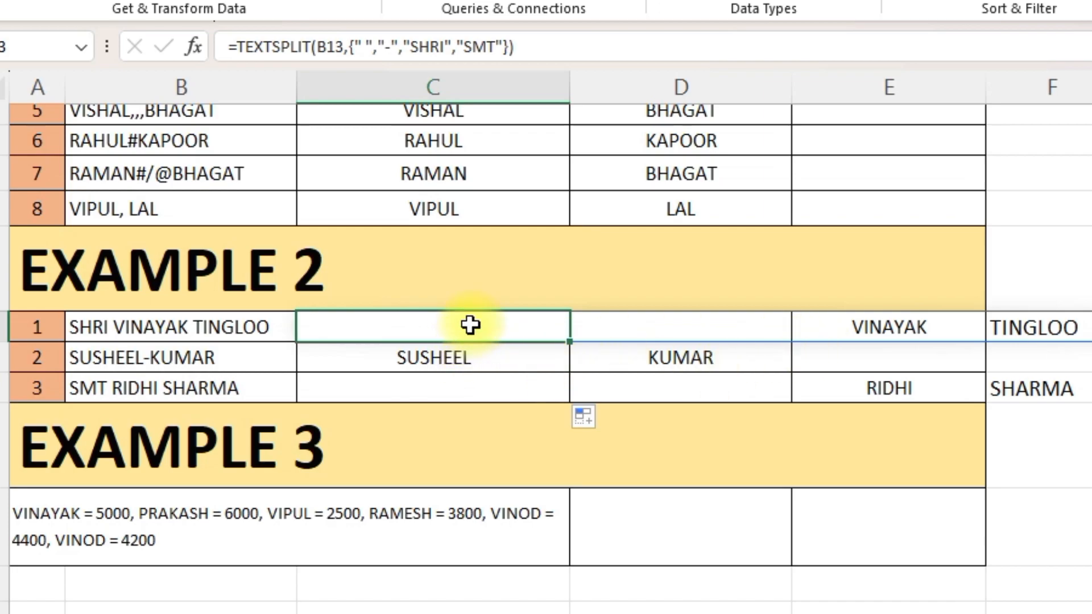
click(471, 324)
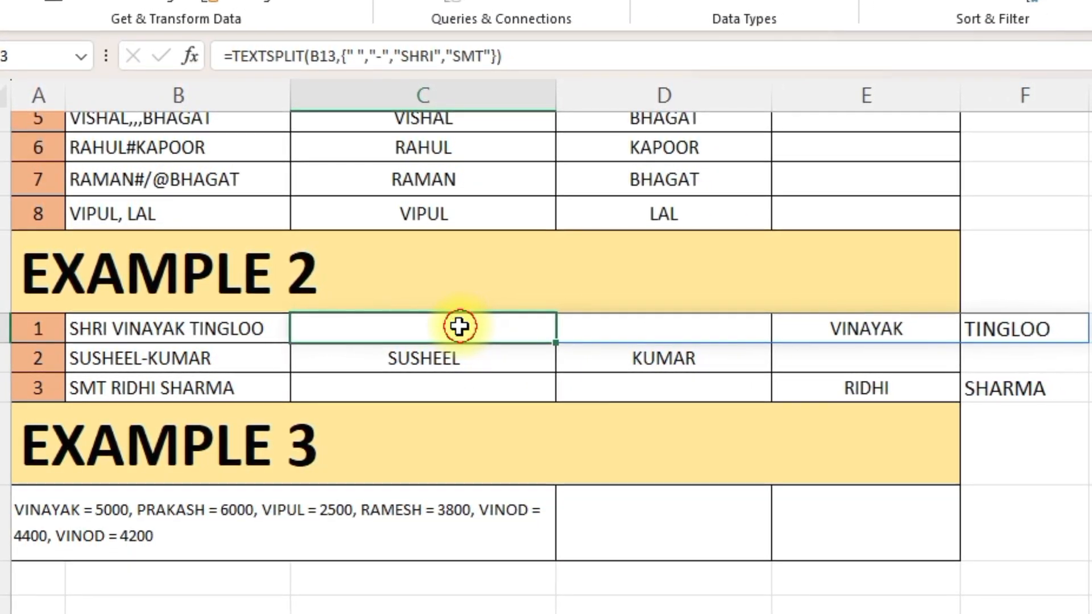
double_click(460, 326)
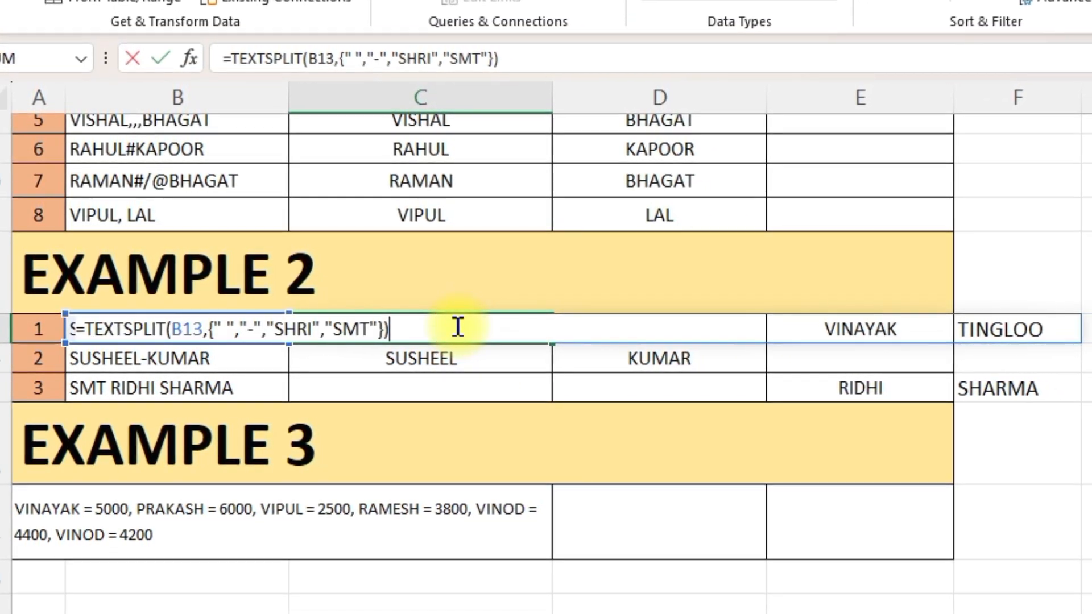
key(BackSpace)
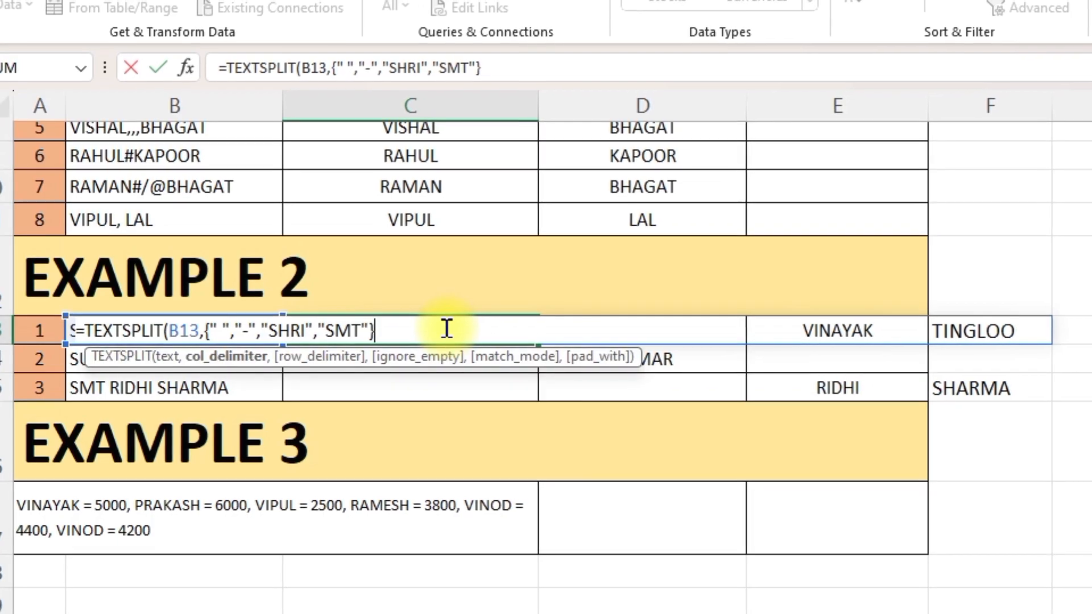
text(,)
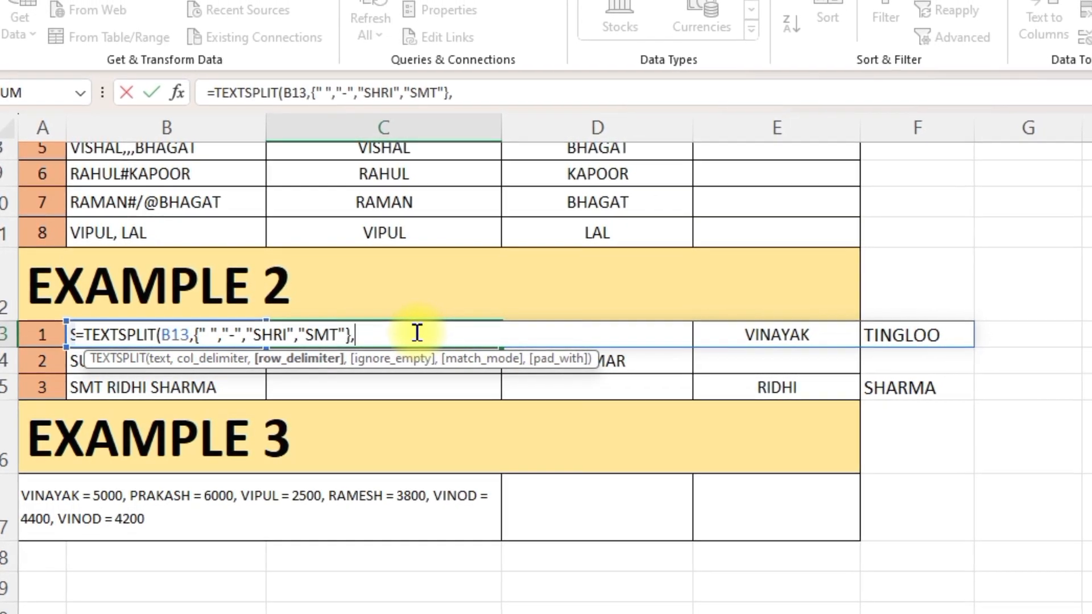
text(,)
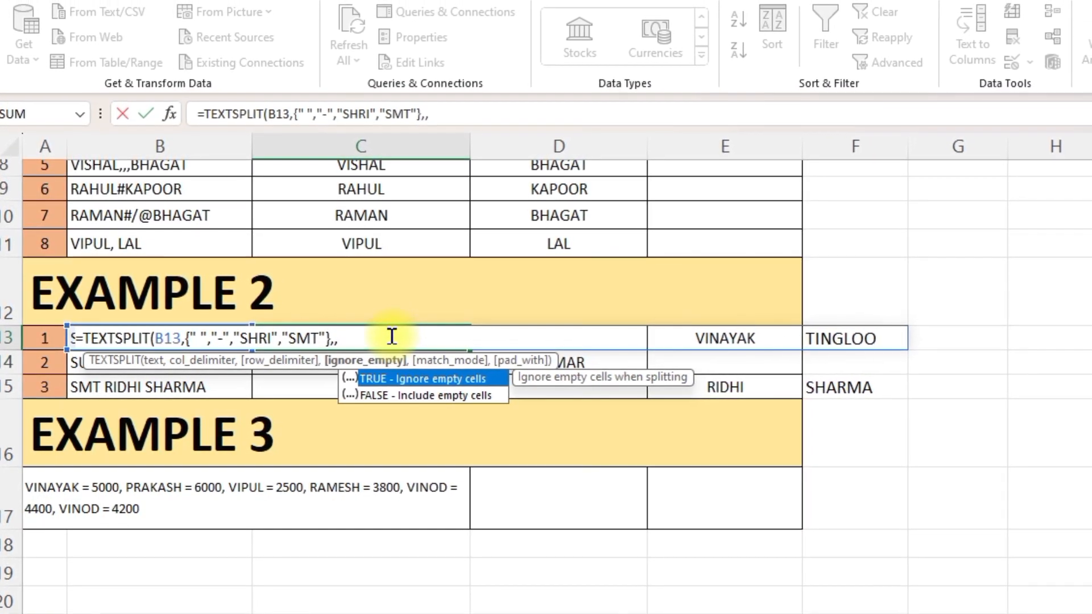
key(Tab)
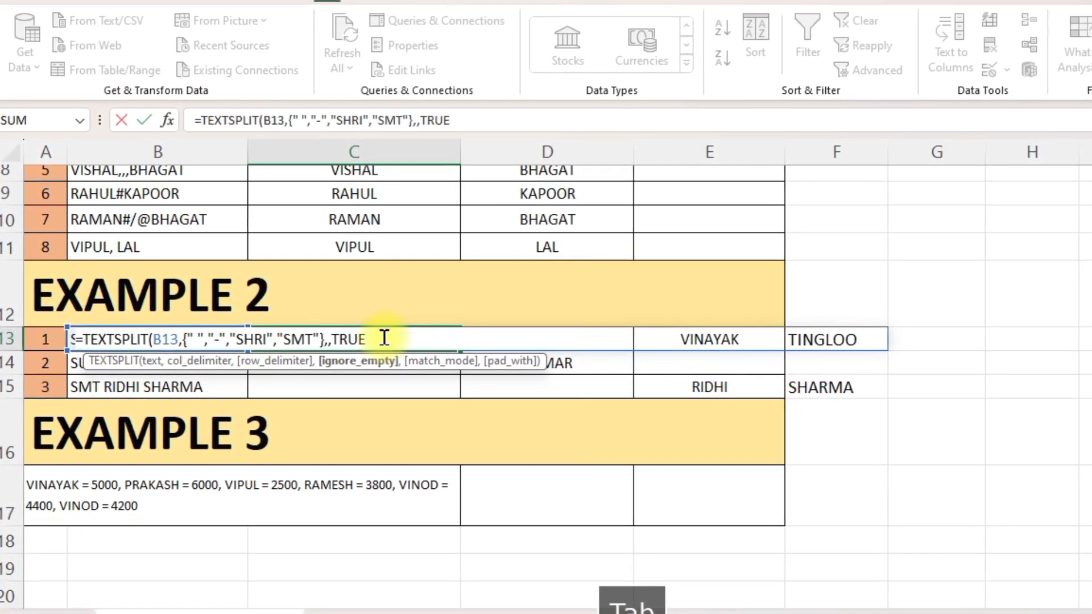
text())
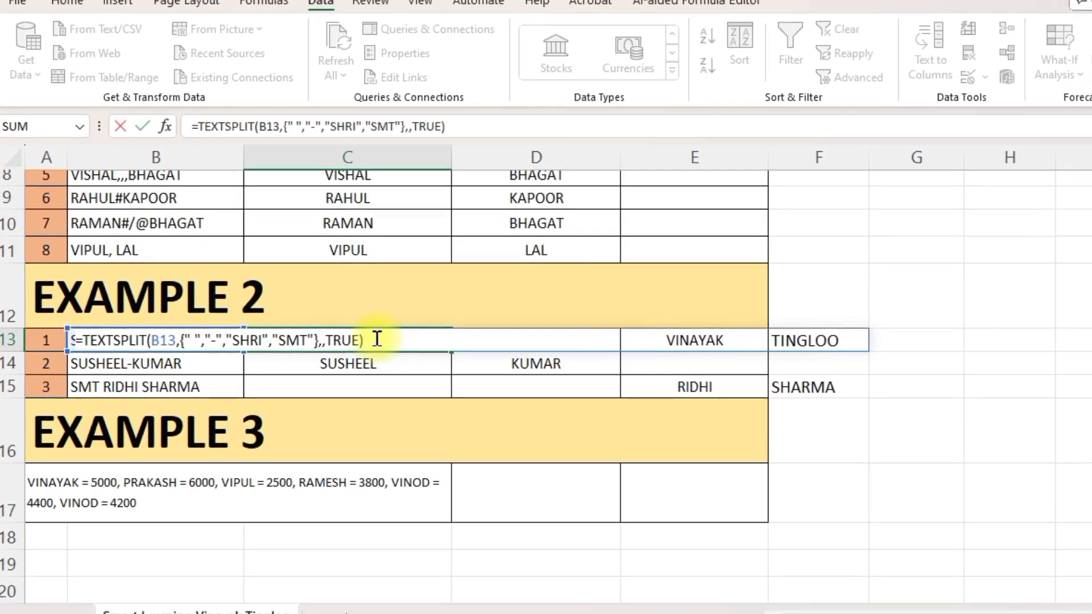
key(Return)
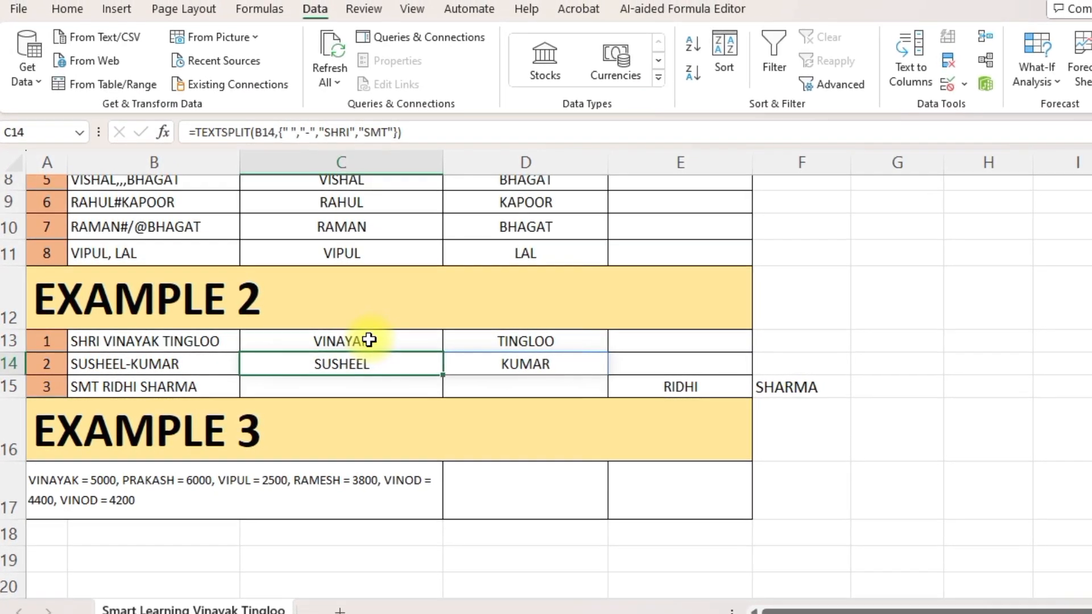
click(367, 340)
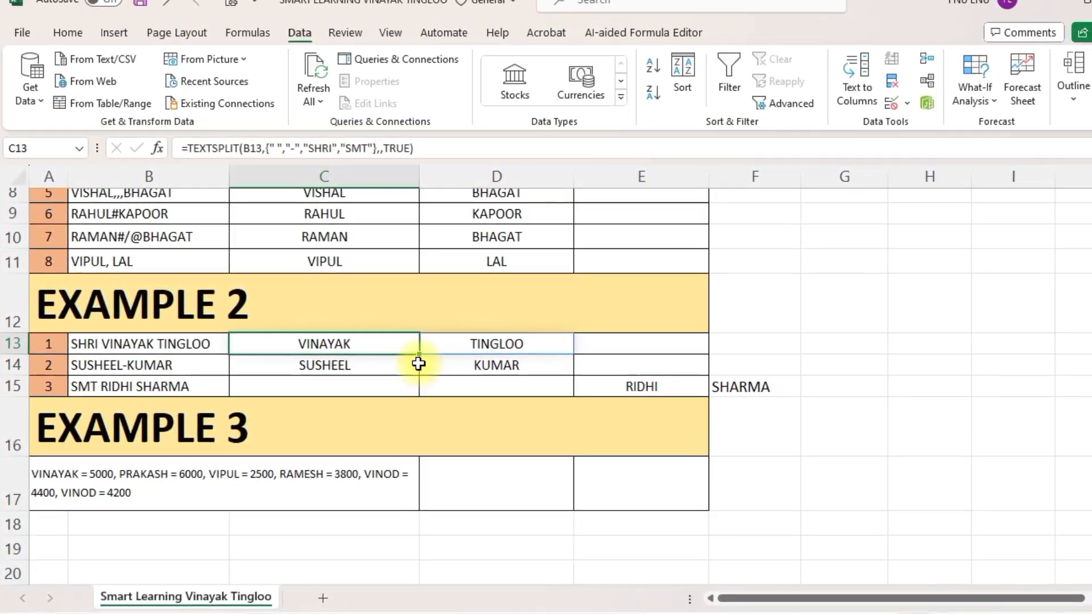
drag(411, 356, 405, 393)
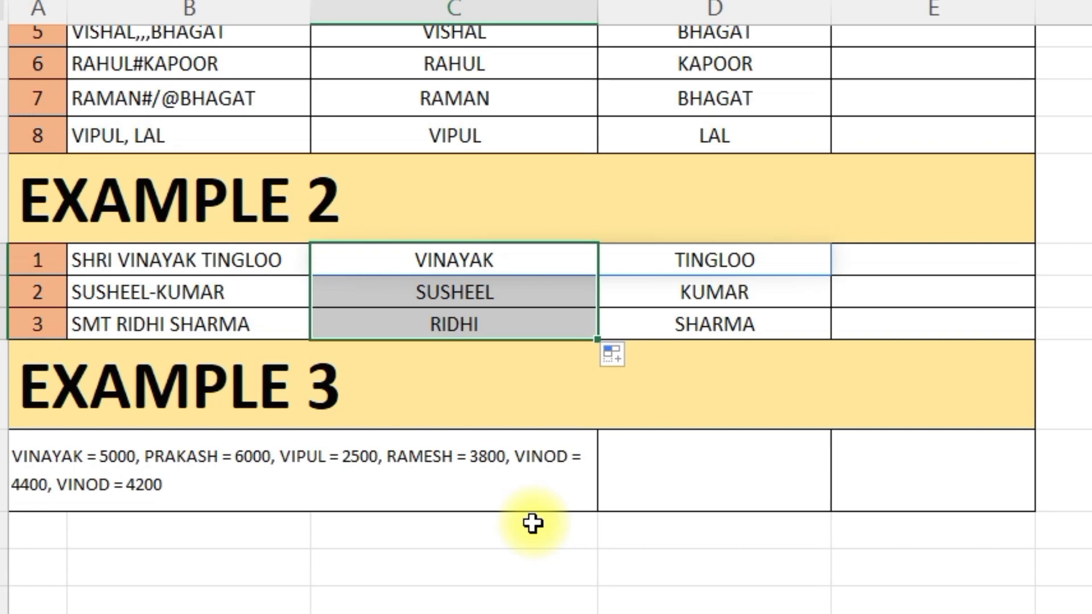
- Enter a TEXTSPLIT formula in D17 that splits A17 with "=" as the column delimiter and "," as the row delimiter
click(705, 494)
text(=TEXTSPLIT()
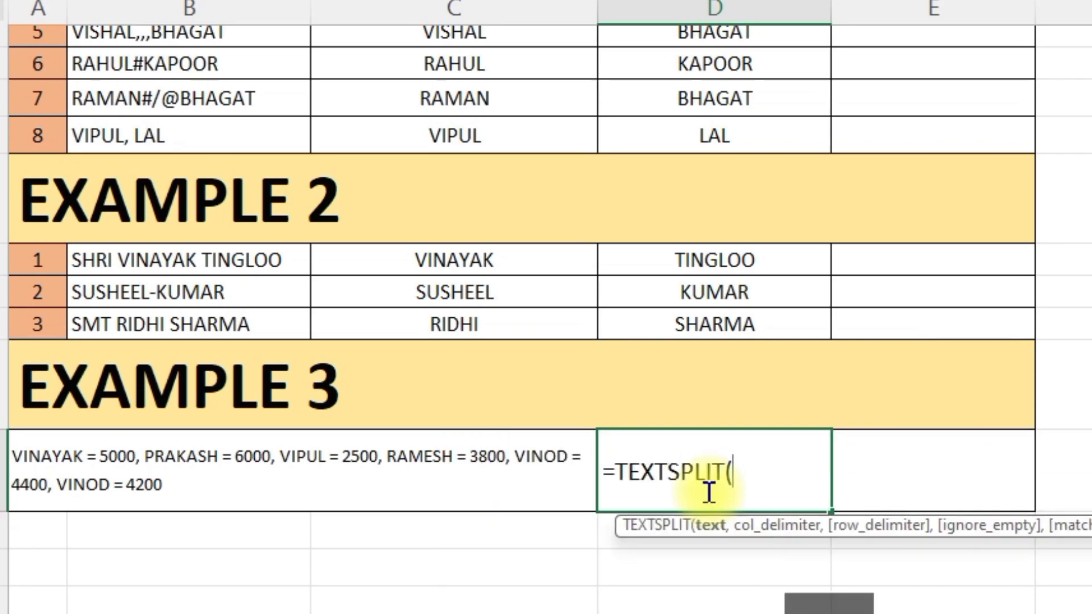
click(292, 458)
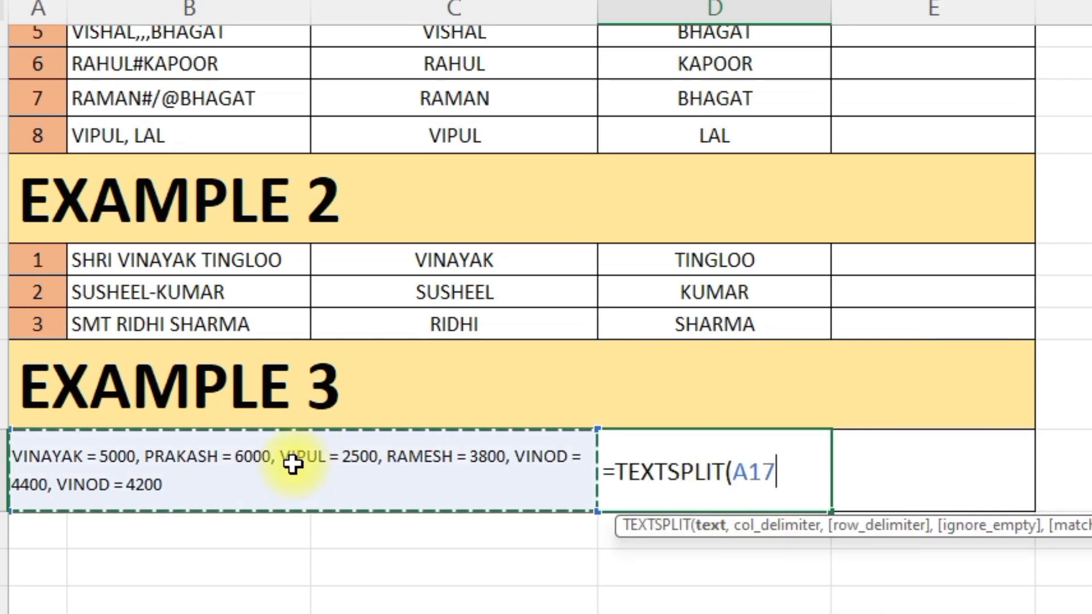
text(,)
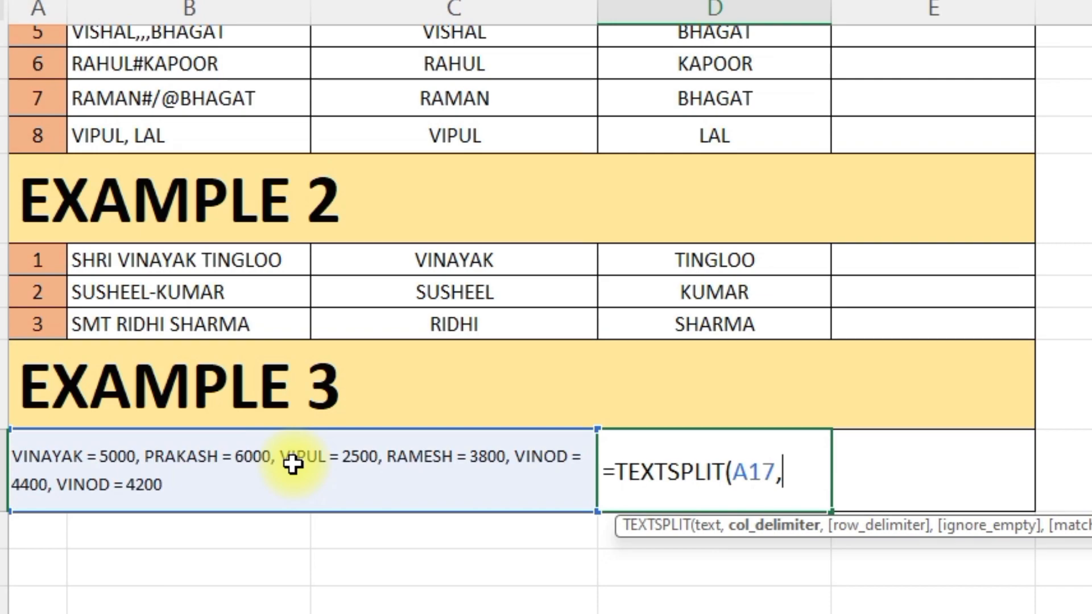
text("=",)
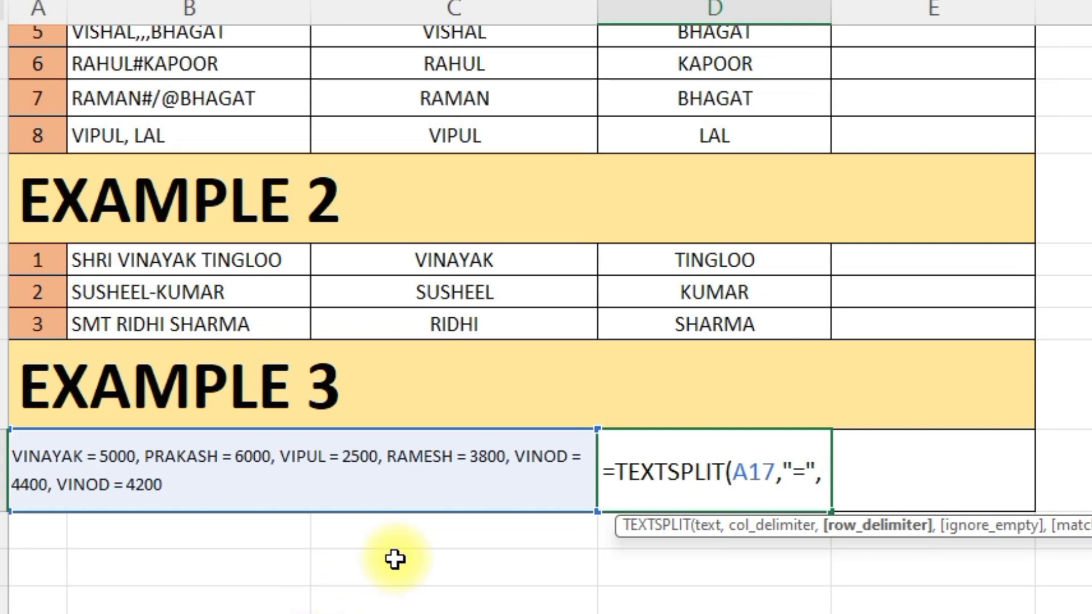
text(","))
key(Return)
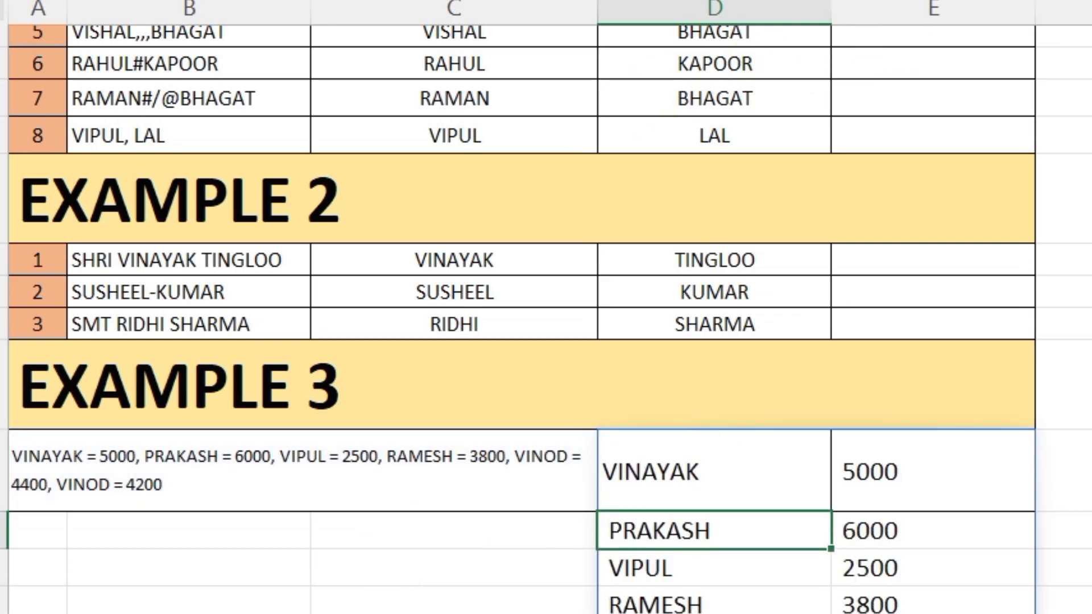
- Replace the name paired with 4200 at the end of the A17 text with a different first name
scroll(546, 319, down, 2)
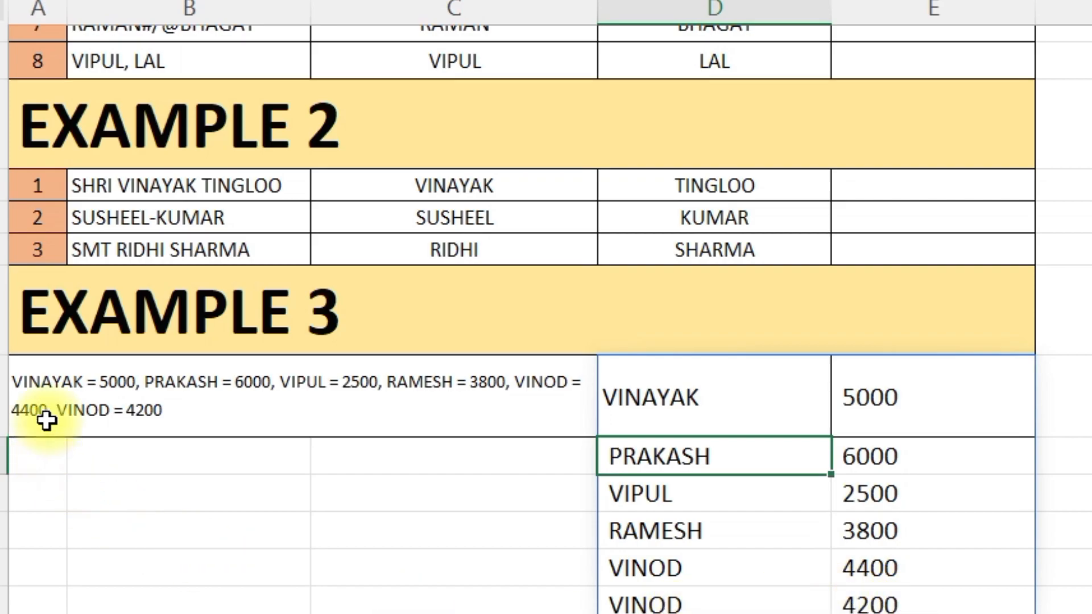
click(78, 419)
double_click(74, 421)
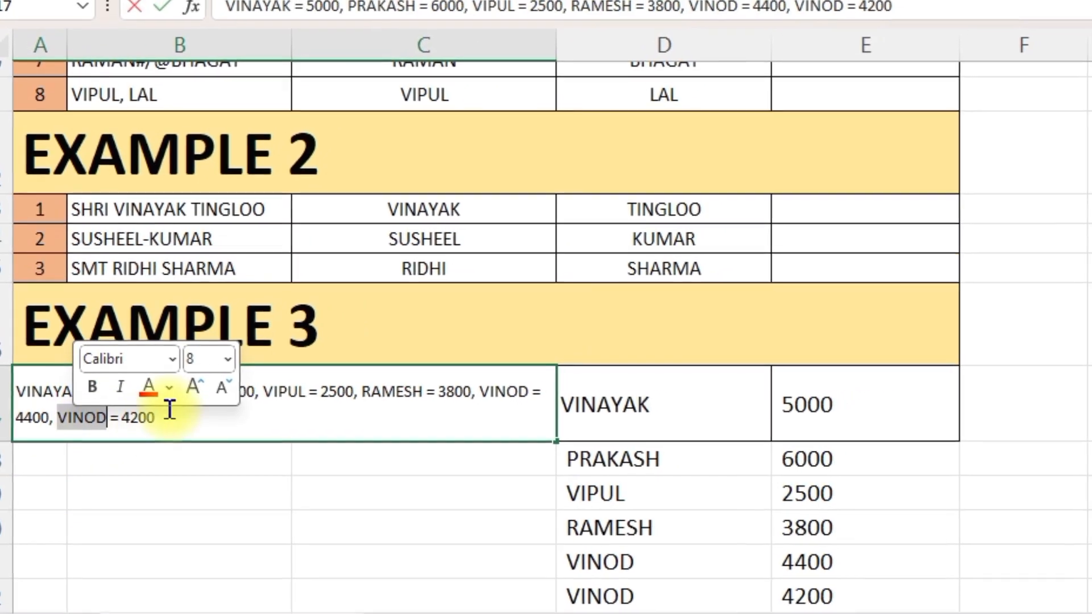
text(VIKAS)
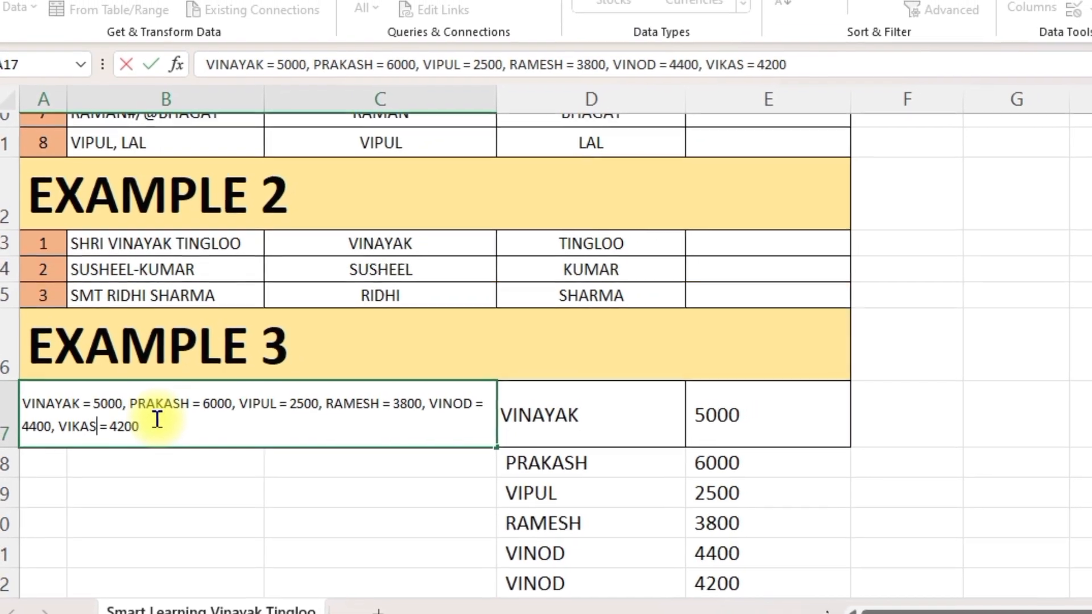
key(Return)
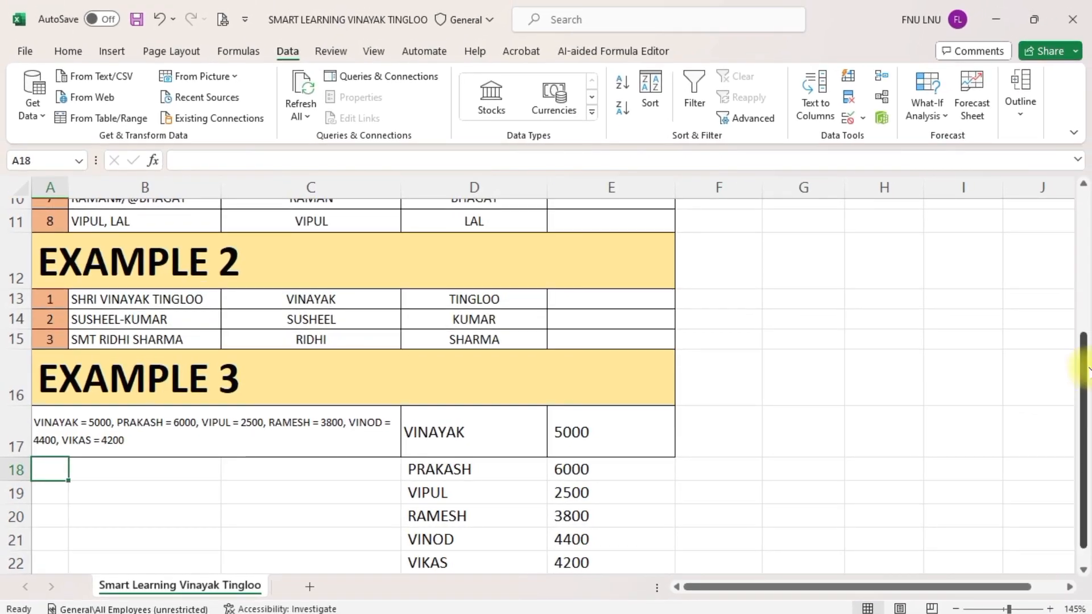
drag(1080, 364, 1080, 381)
scroll(625, 404, up, 2)
scroll(624, 404, up, 2)
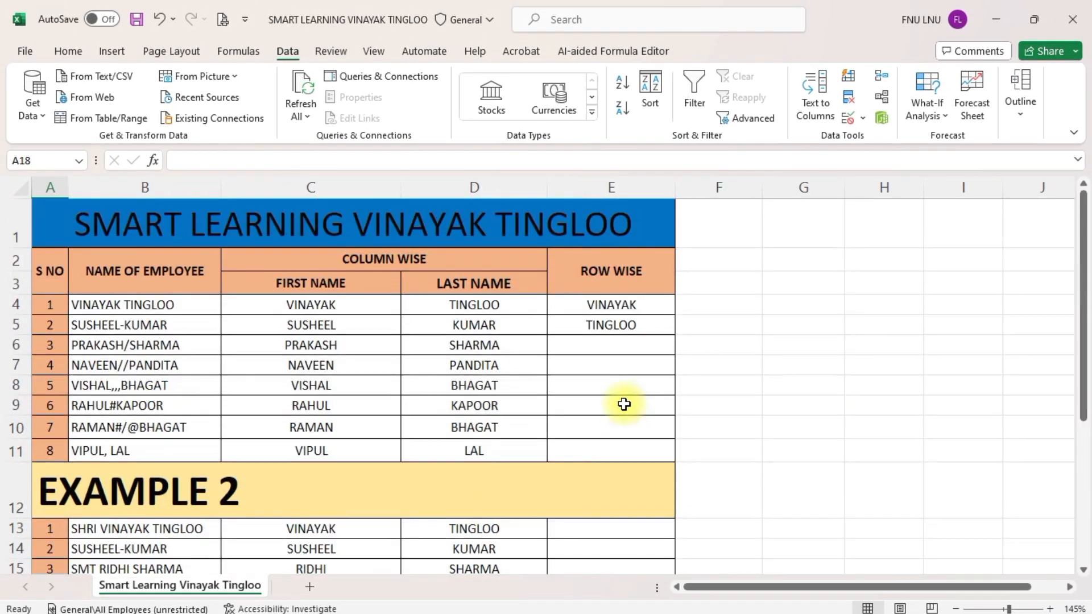